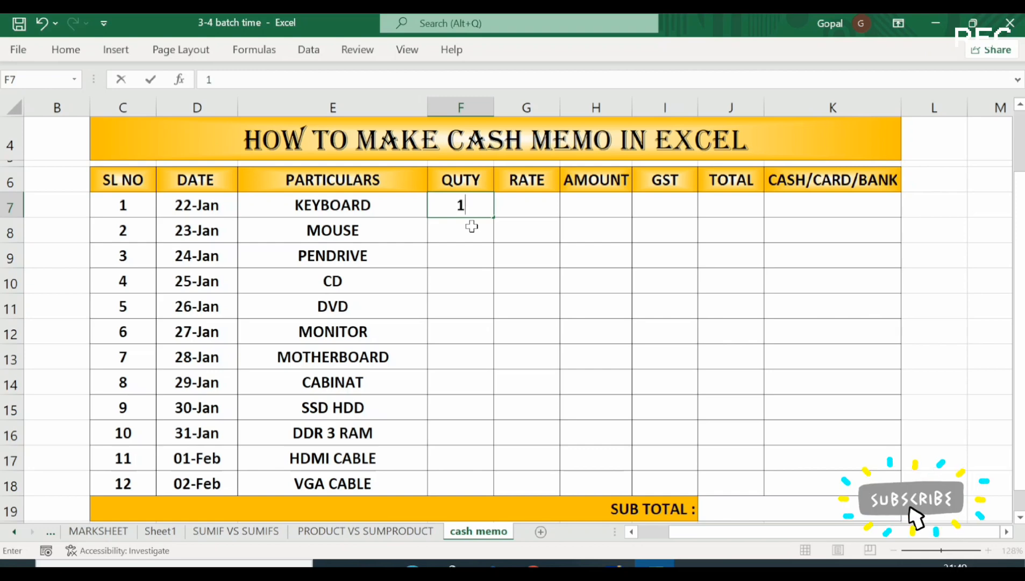
# - Enter a quantity of 10 and a rate of 200 for the KEYBOARD row
pyautogui.press('Tab')
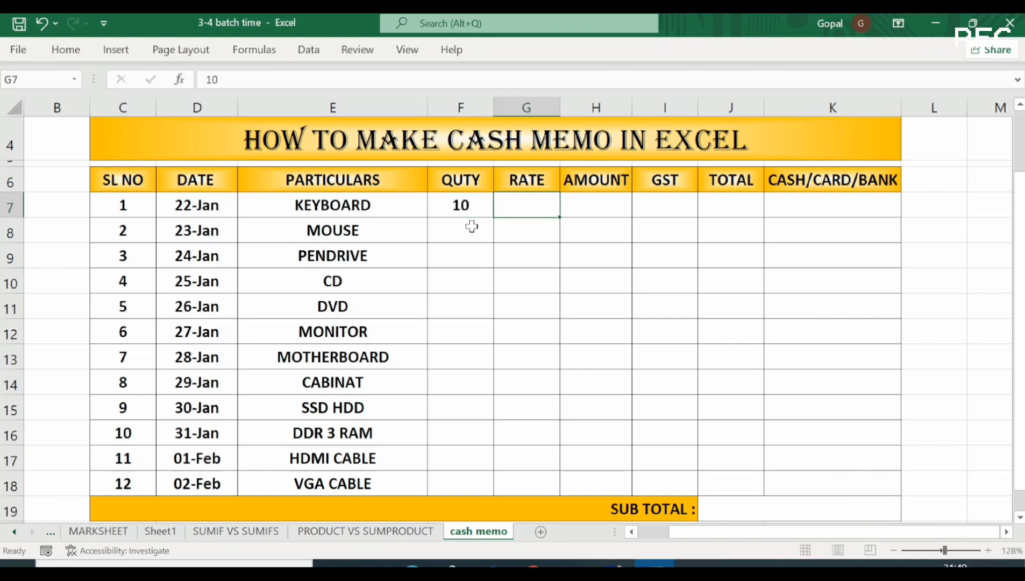
pyautogui.write('200')
pyautogui.press('Tab')
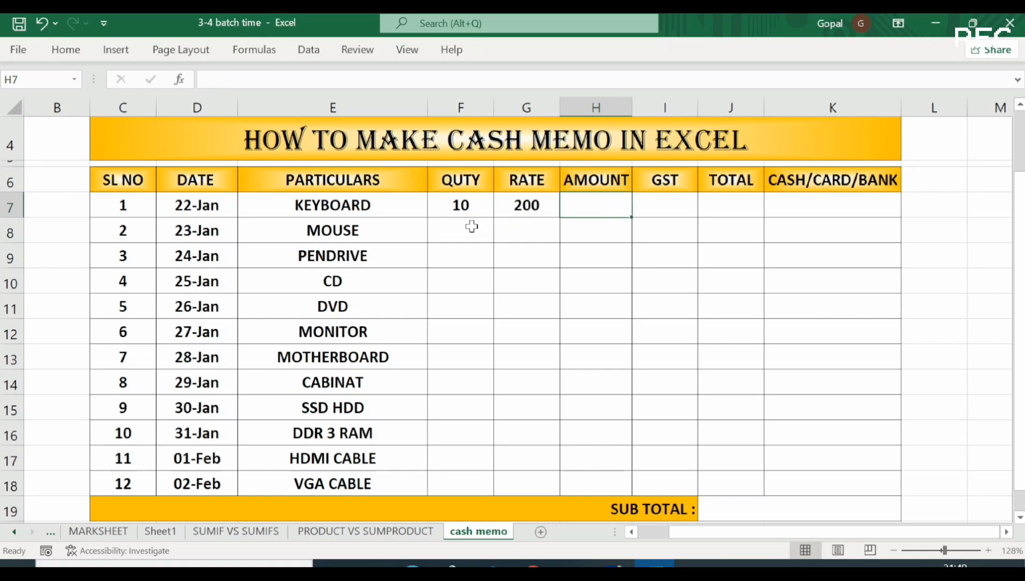
# - Calculate the KEYBOARD amount in H7 as quantity times rate with the formula =F7*G7
pyautogui.write('=')
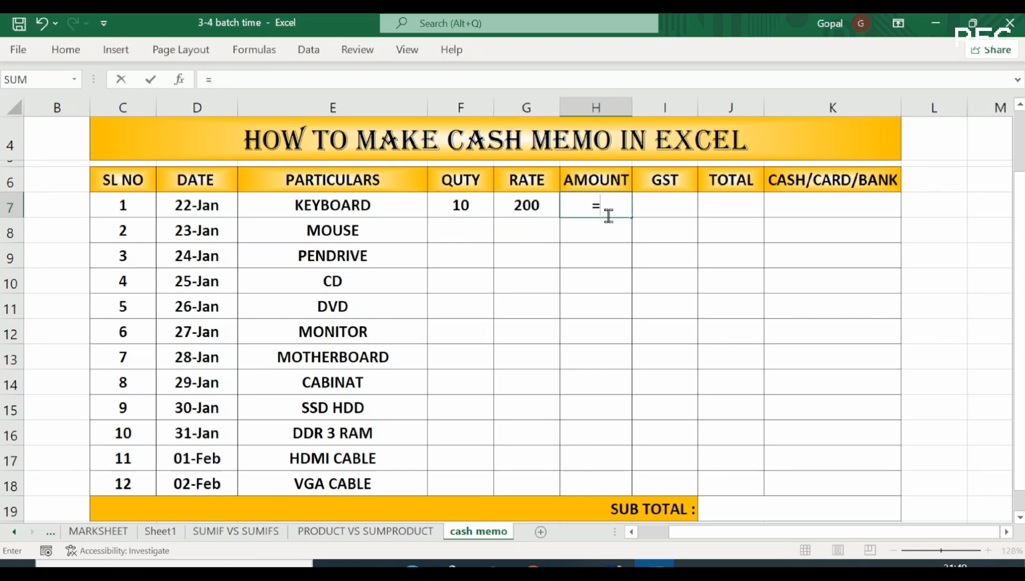
pyautogui.click(453, 203)
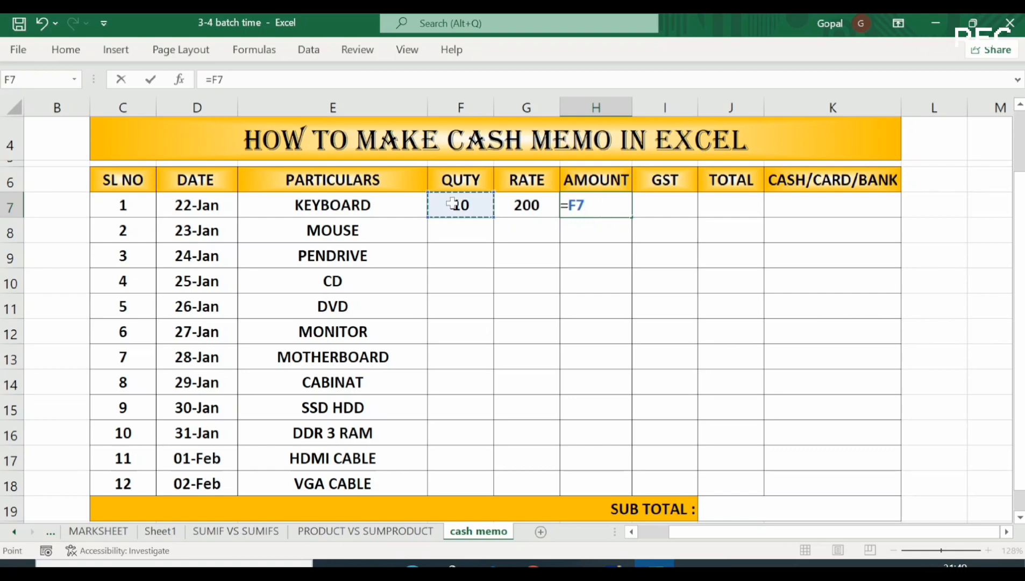
pyautogui.write('*')
pyautogui.click(531, 209)
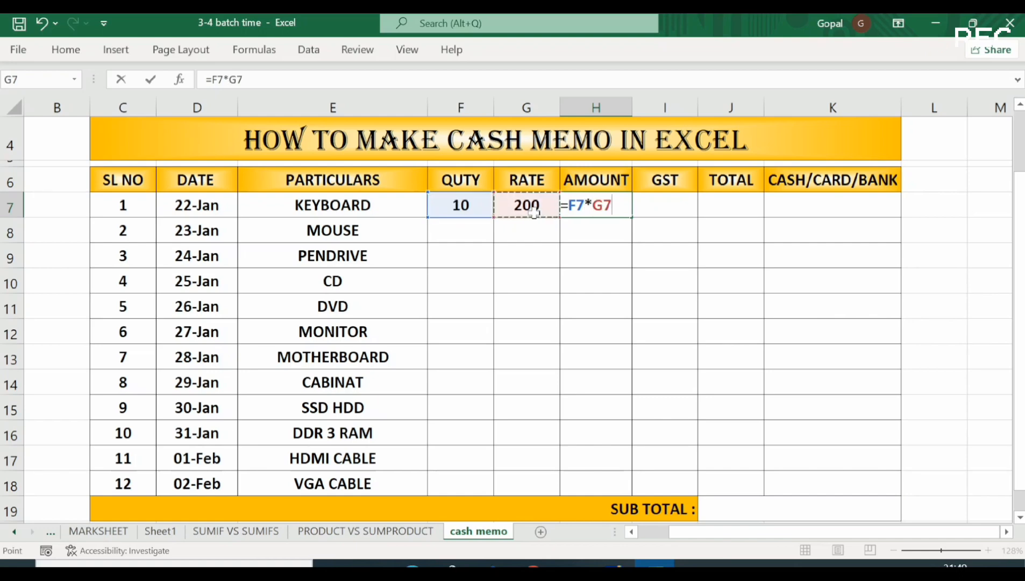
pyautogui.press('Return')
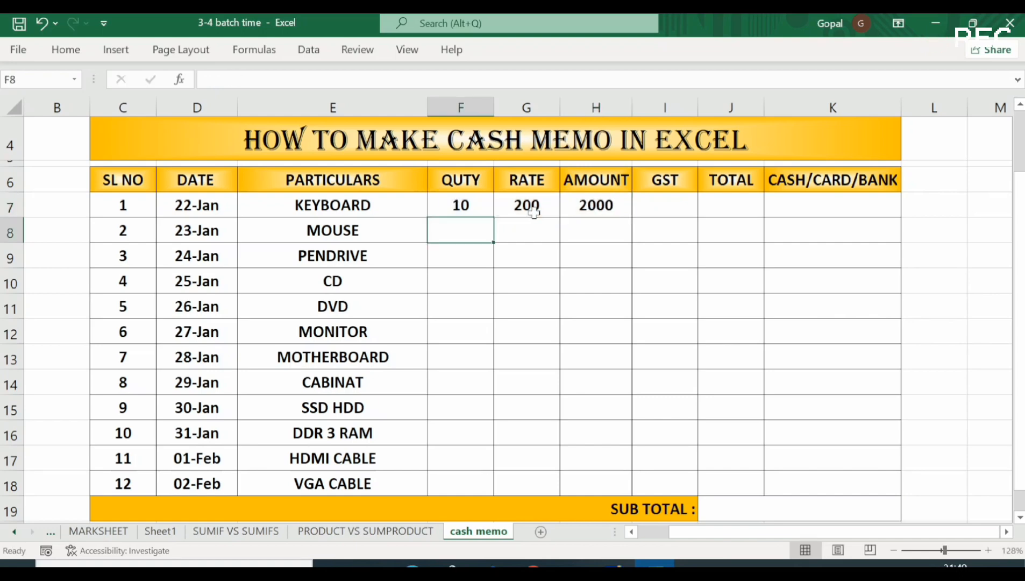
# - Calculate the KEYBOARD GST in I7 as 14% of the amount with the formula =H7*14%
pyautogui.click(670, 205)
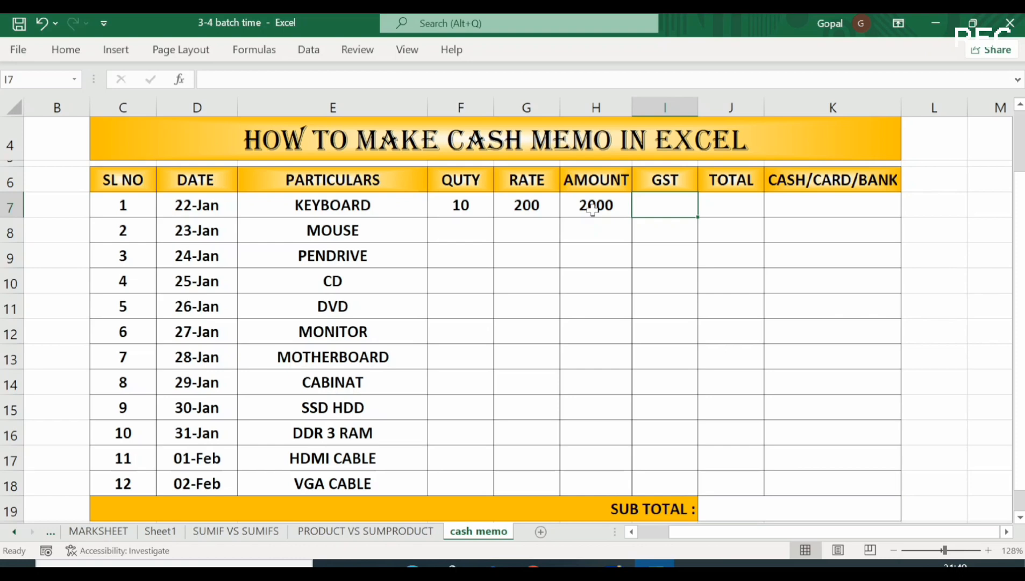
pyautogui.click(582, 209)
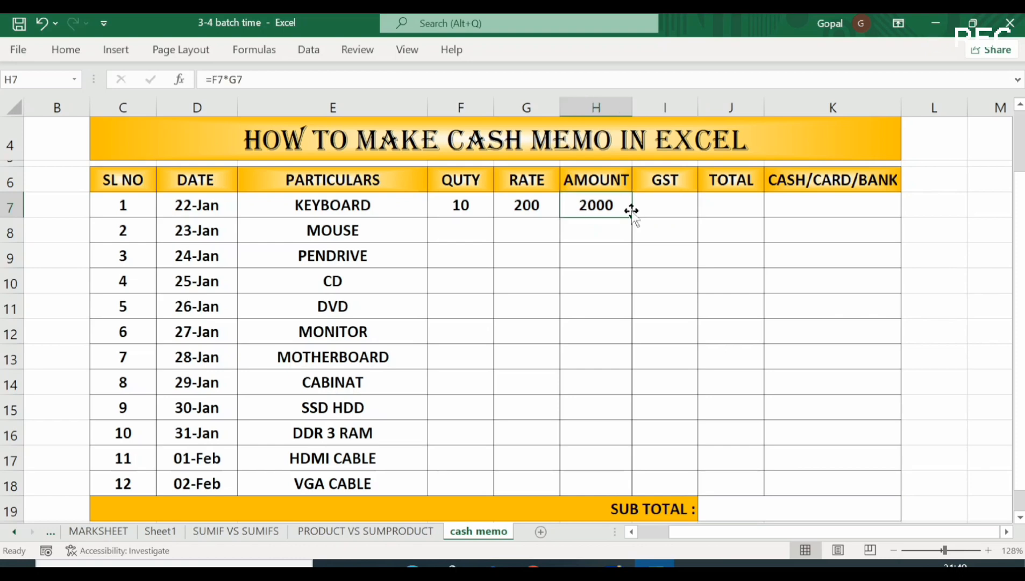
pyautogui.click(669, 209)
pyautogui.write('=')
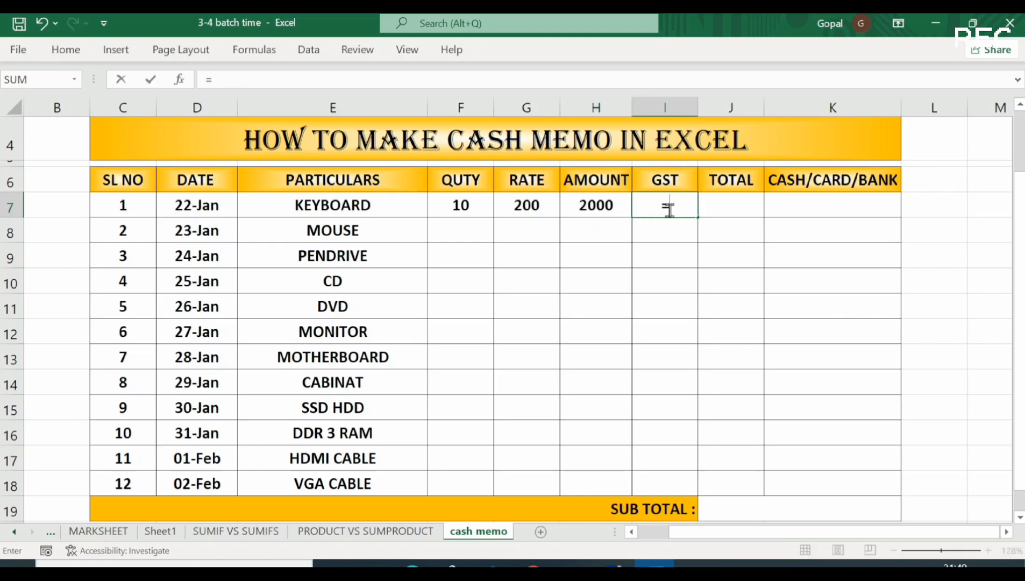
pyautogui.click(599, 208)
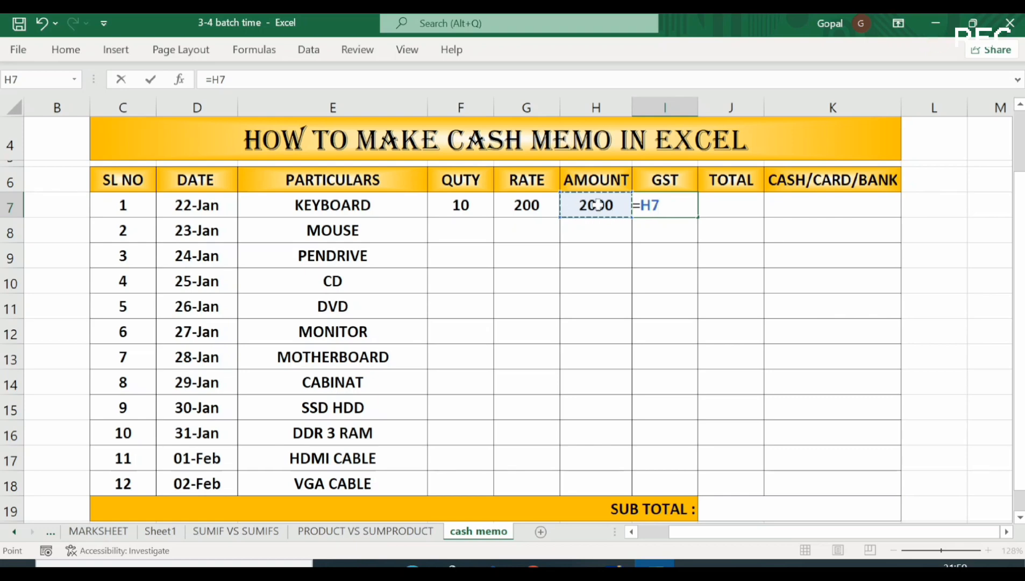
pyautogui.write('*14%')
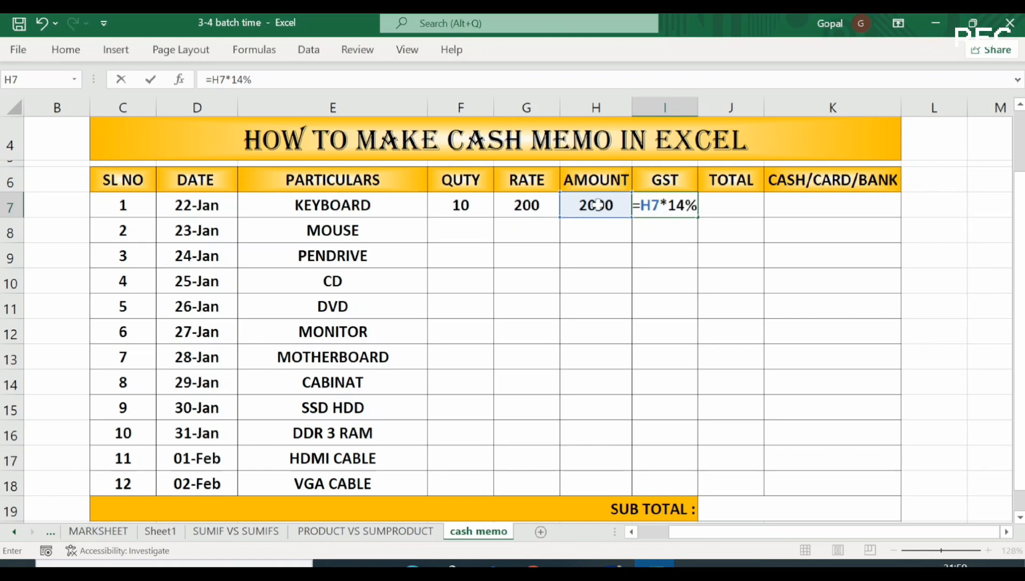
pyautogui.press('Return')
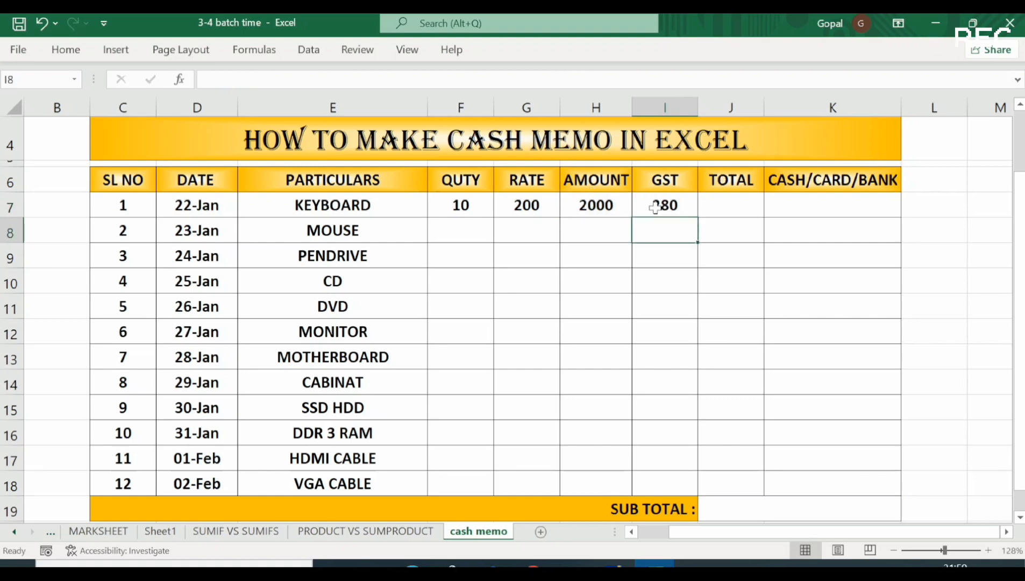
# - Calculate the KEYBOARD total in J7 by adding amount and GST with the formula =H7+I7
pyautogui.click(718, 203)
pyautogui.write('=')
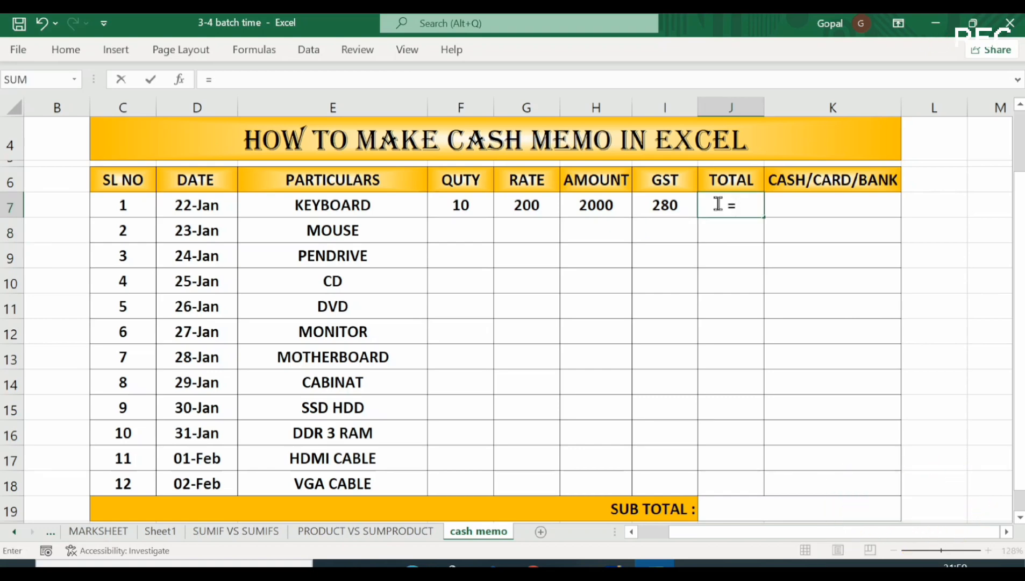
pyautogui.click(586, 203)
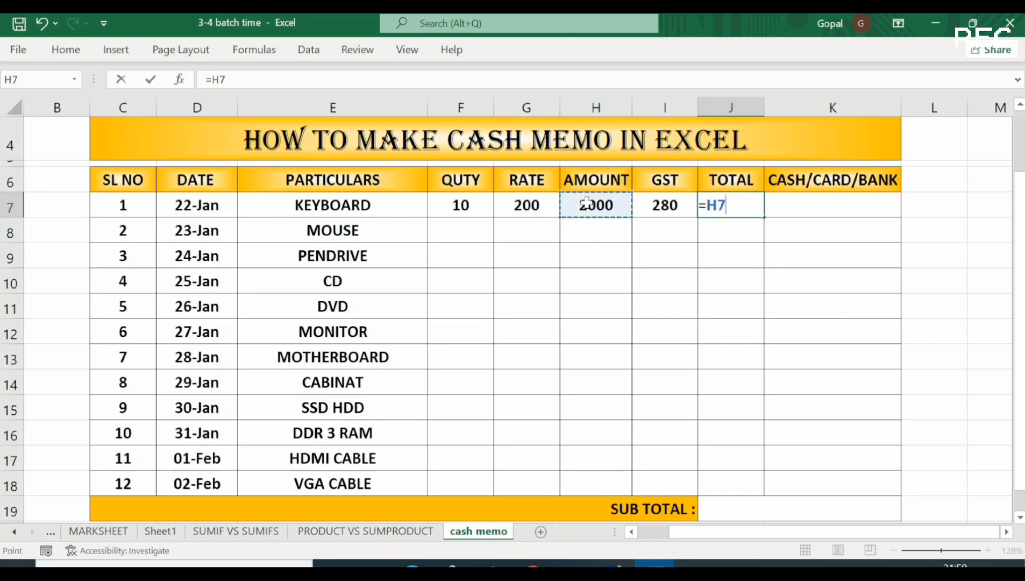
pyautogui.write('+')
pyautogui.click(647, 205)
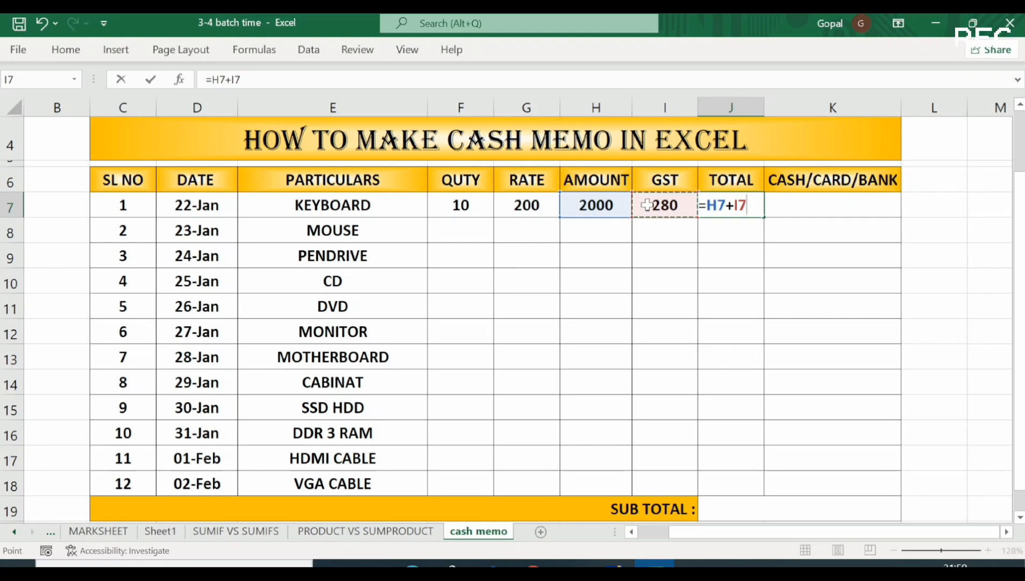
pyautogui.press('Return')
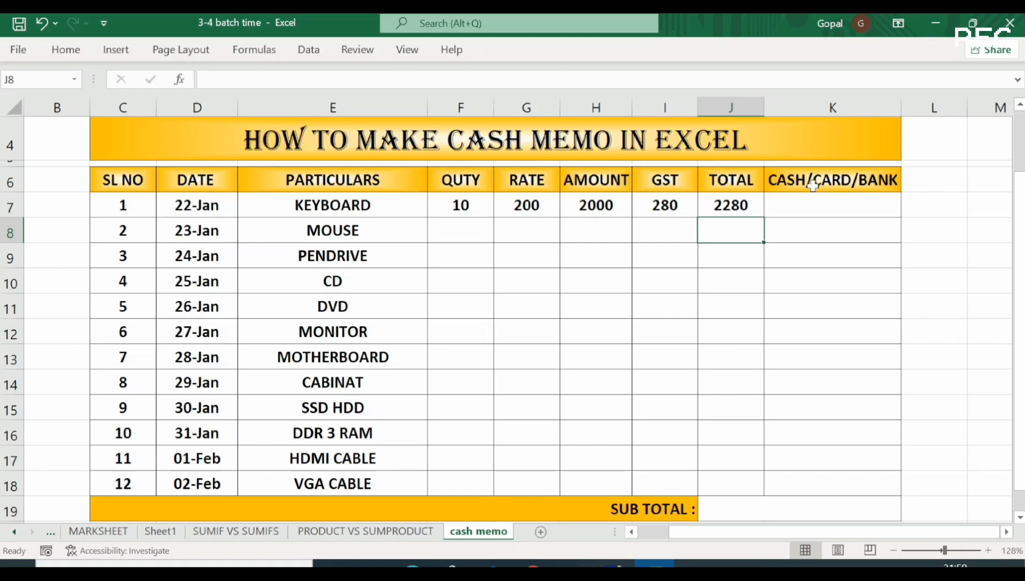
# - Enter BY CASH as the payment mode for the KEYBOARD row in K7
pyautogui.click(817, 211)
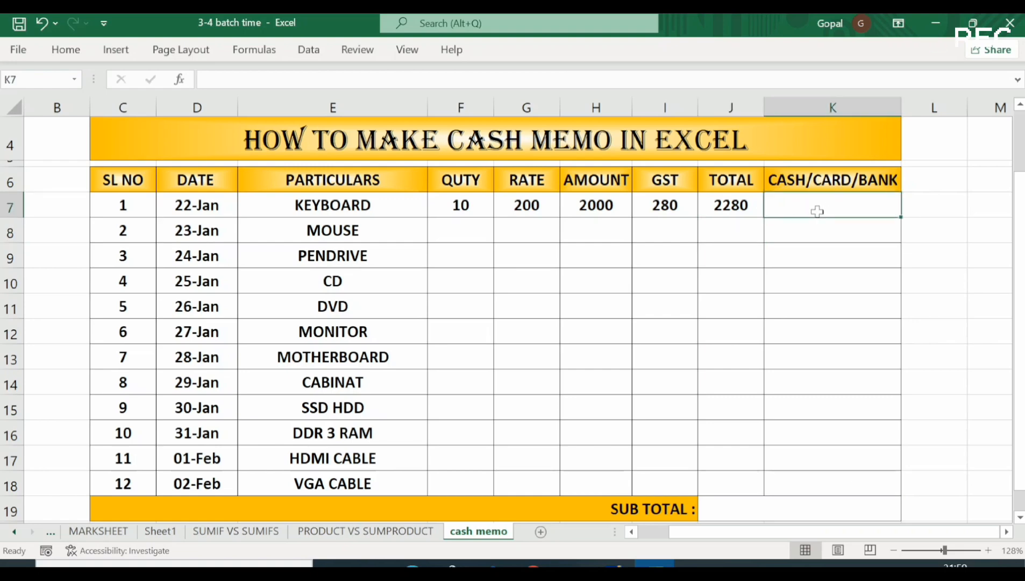
pyautogui.write('BY ')
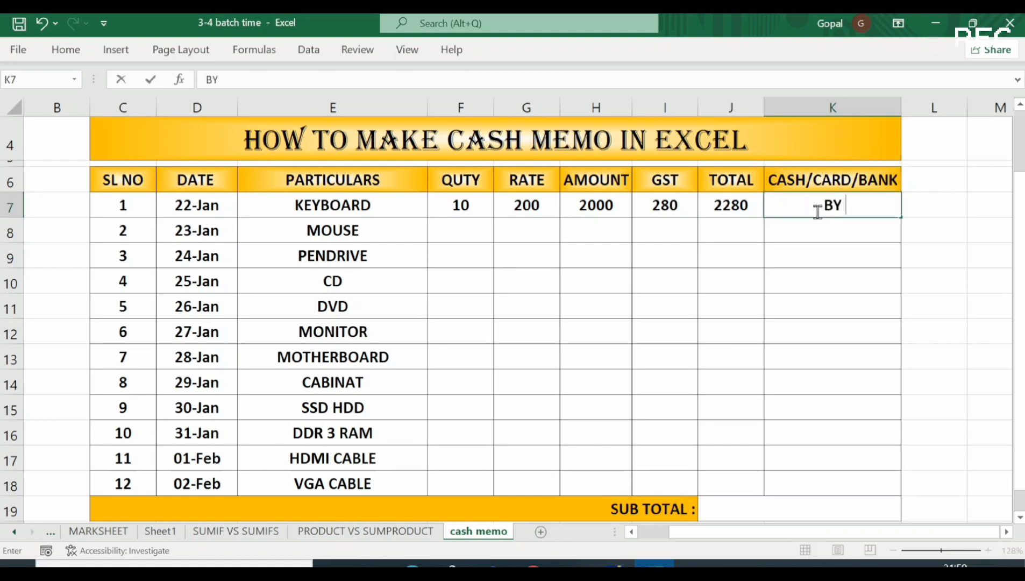
pyautogui.write('CASH')
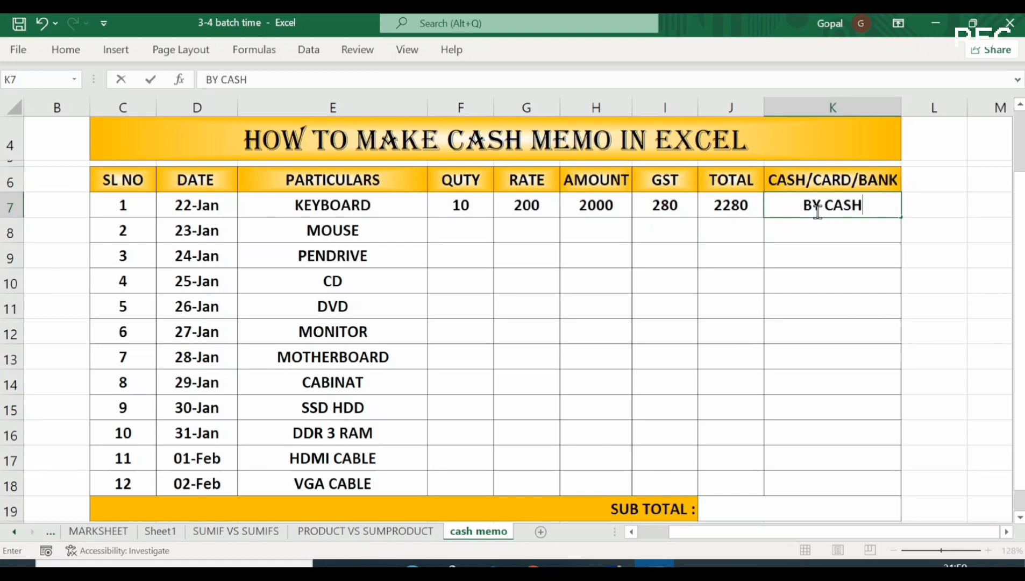
pyautogui.press('Return')
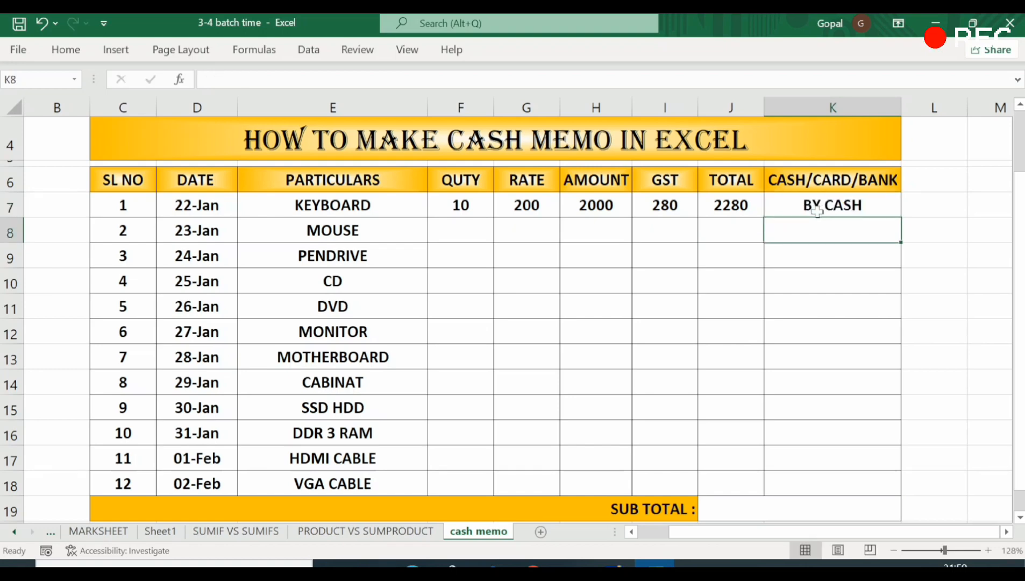
# - Enter a quantity of 10 and a rate of 150 for the MOUSE row
pyautogui.click(470, 232)
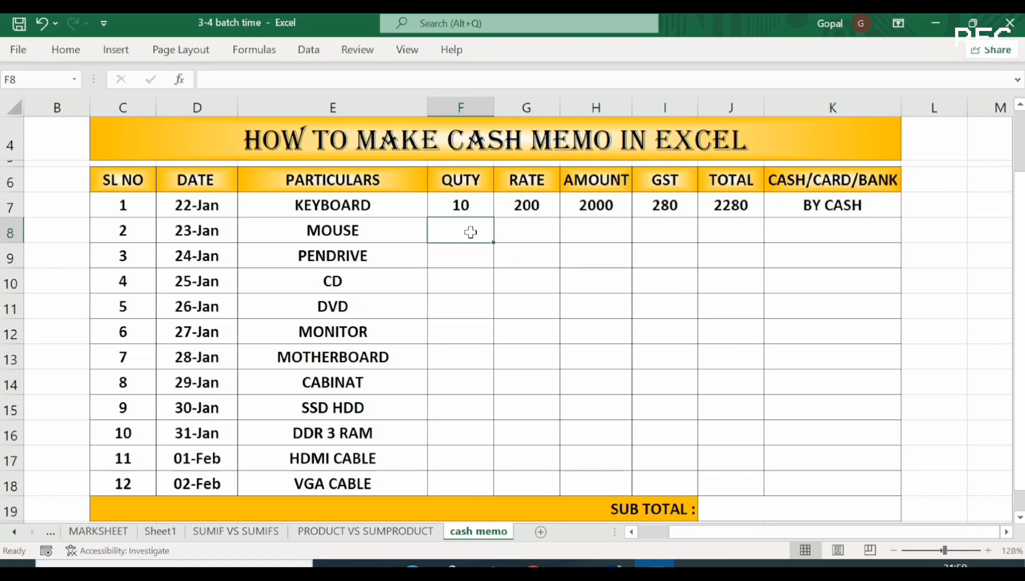
pyautogui.write('10')
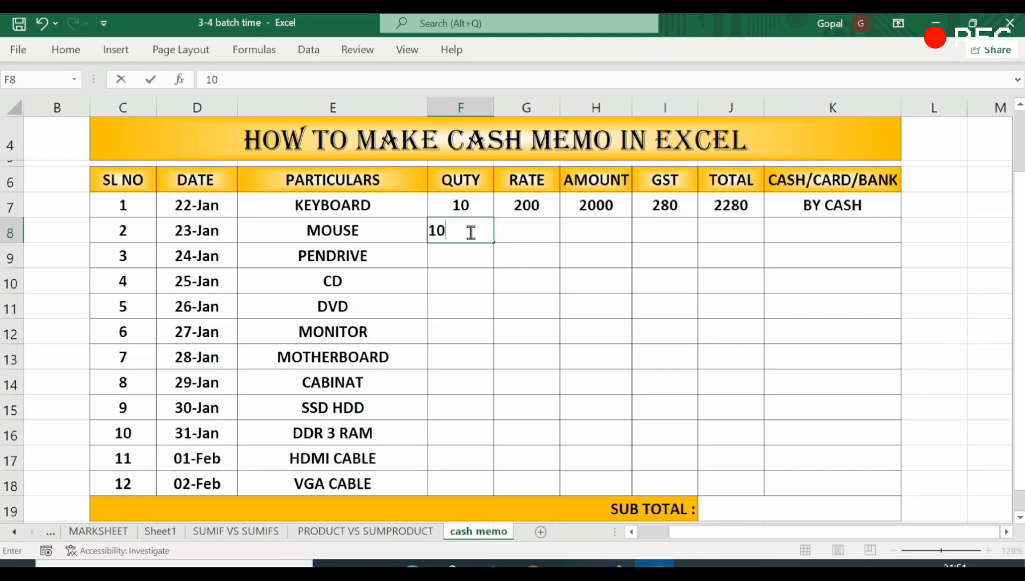
pyautogui.press('Tab')
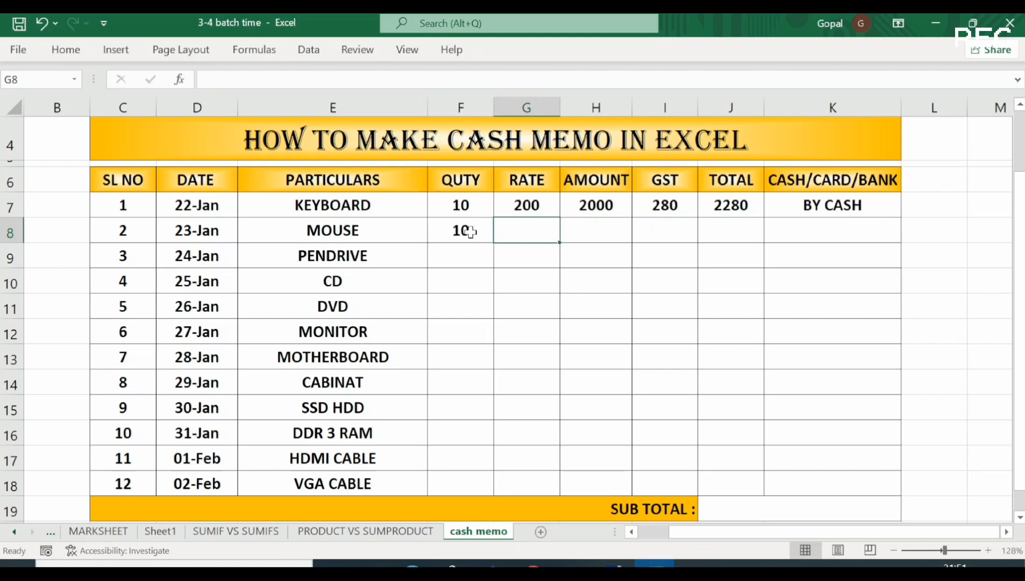
pyautogui.write('15')
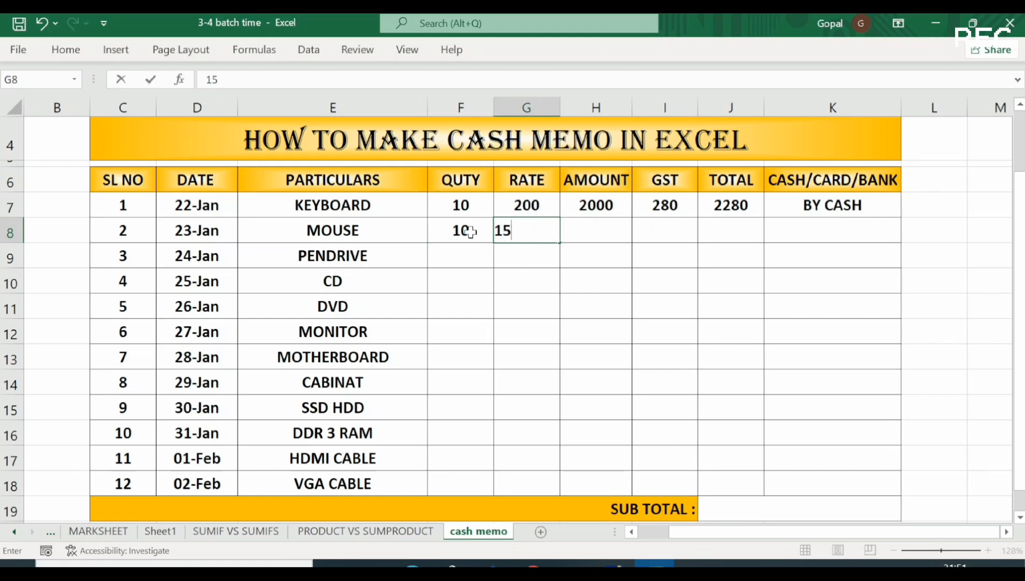
pyautogui.write('0')
pyautogui.press('Tab')
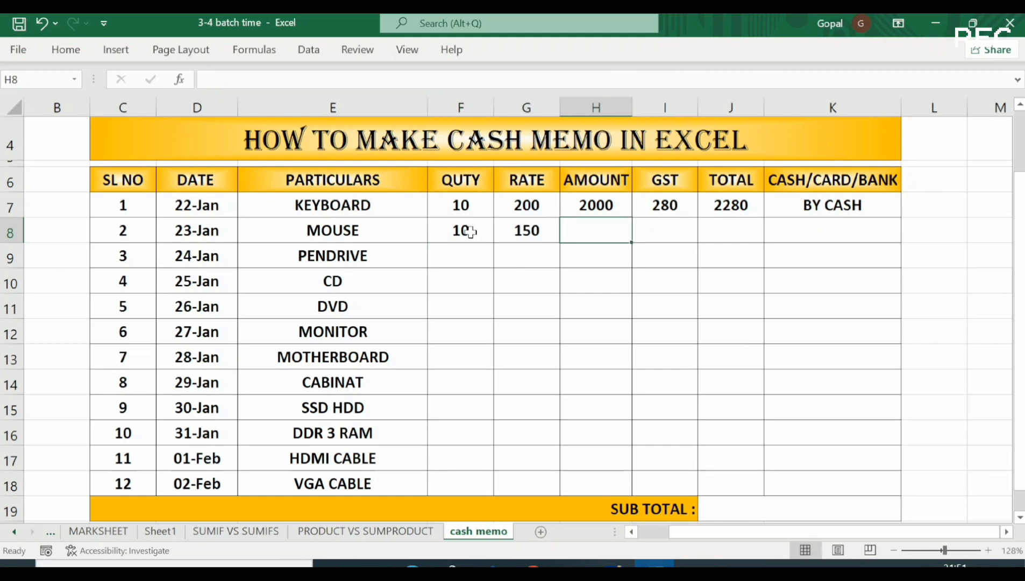
# - Fill the AMOUNT, GST and TOTAL formulas from the KEYBOARD row down one row to the MOUSE row
pyautogui.click(607, 209)
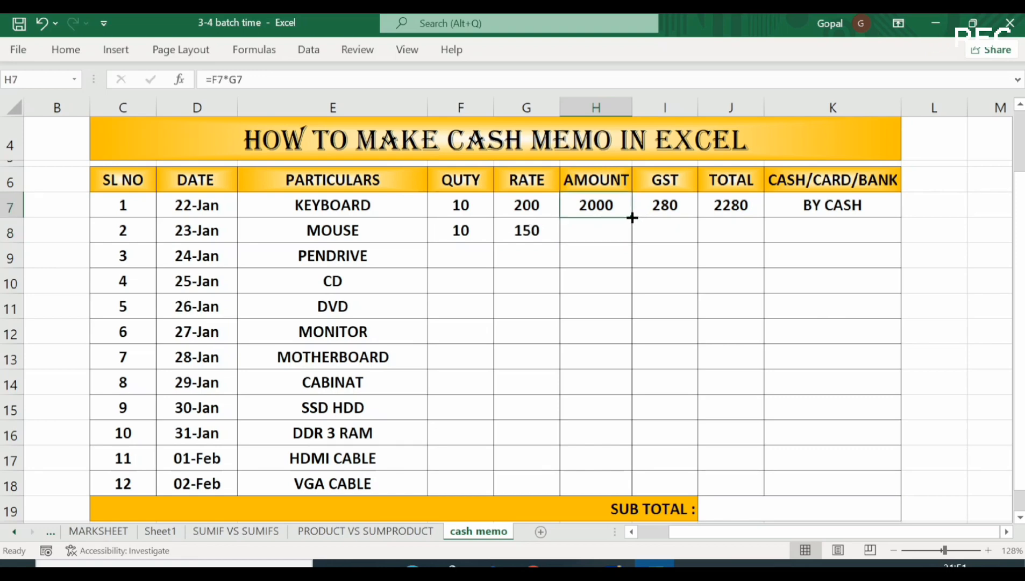
pyautogui.moveTo(632, 217); pyautogui.dragTo(630, 236)
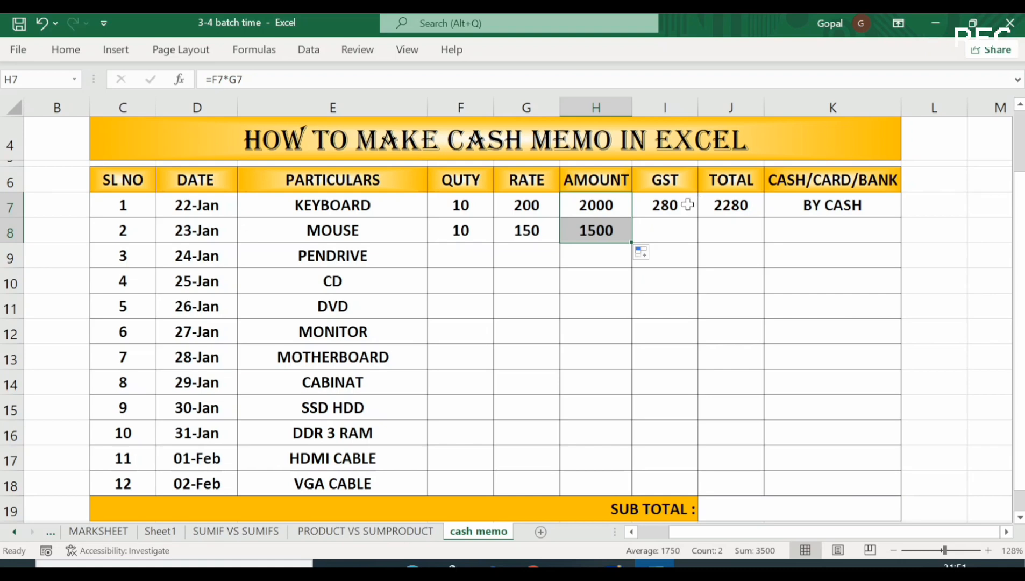
pyautogui.click(688, 205)
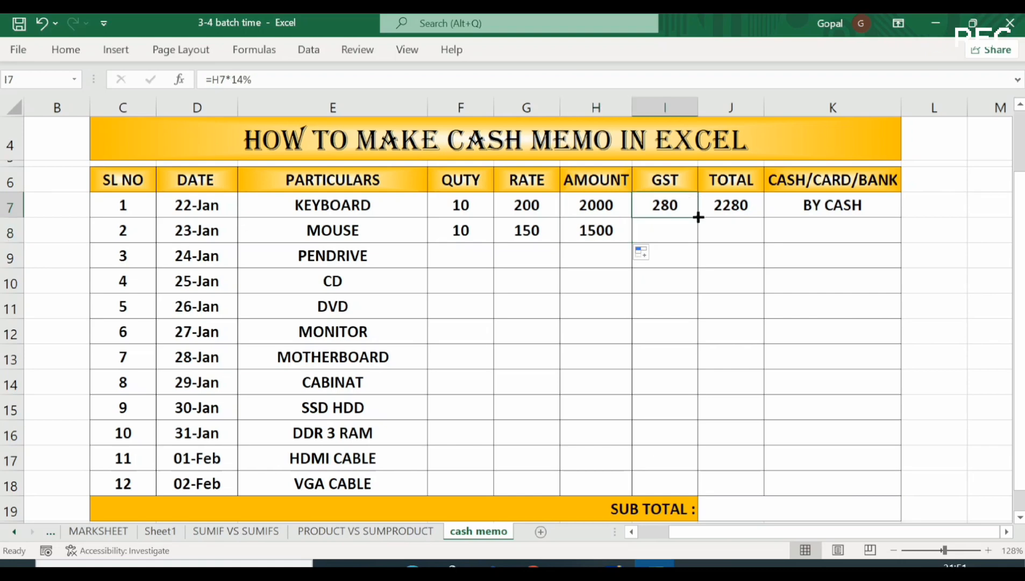
pyautogui.moveTo(698, 218); pyautogui.dragTo(698, 243)
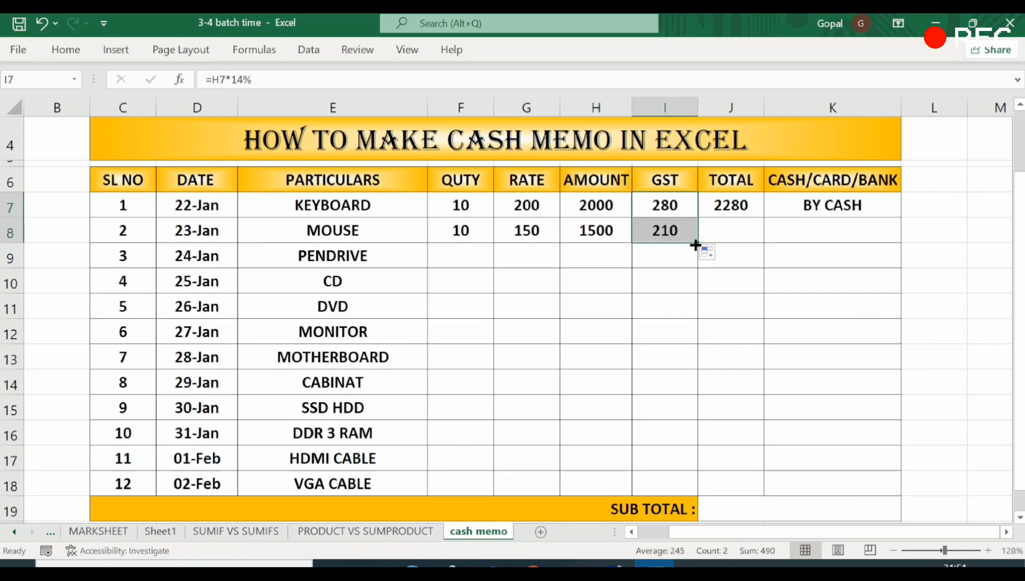
pyautogui.click(755, 207)
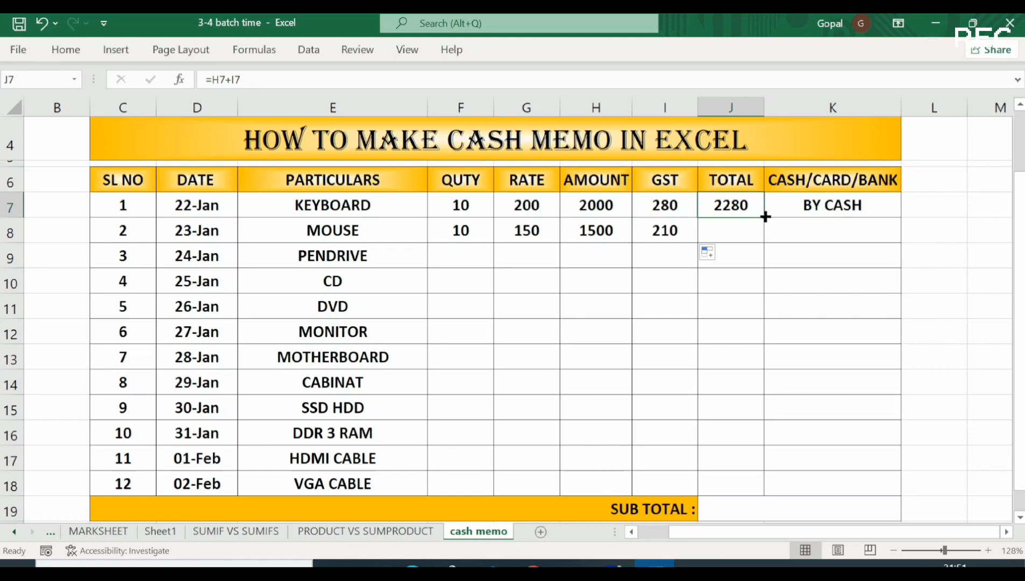
pyautogui.moveTo(765, 216); pyautogui.dragTo(761, 236)
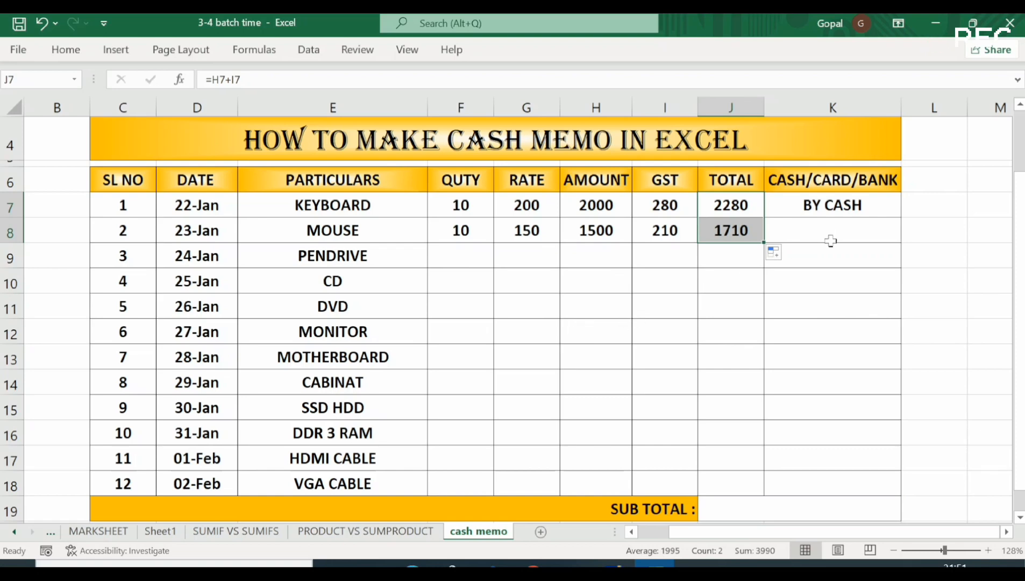
# - Enter BY BANK as the payment mode for the MOUSE row in K8
pyautogui.click(834, 233)
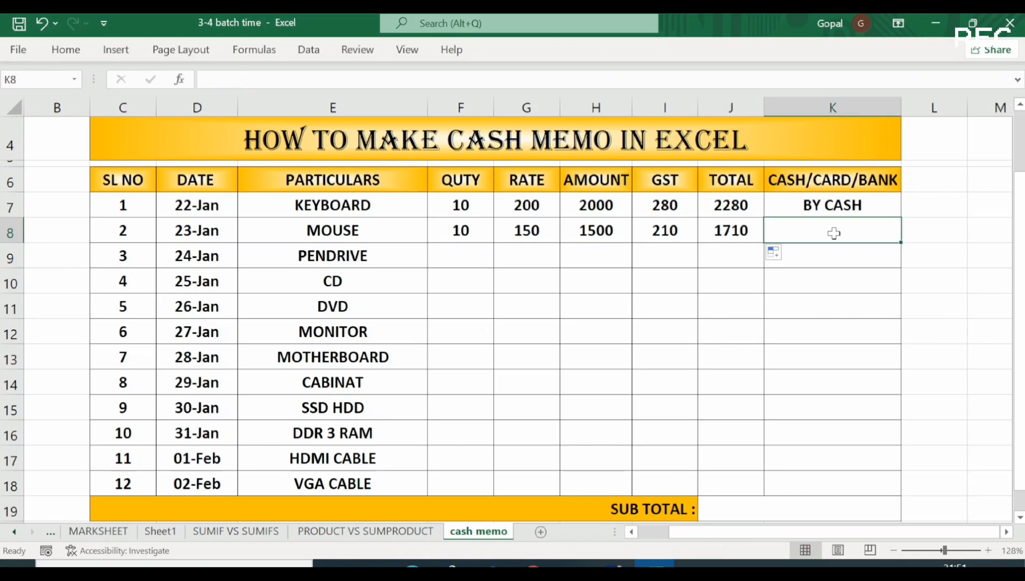
pyautogui.write('BA')
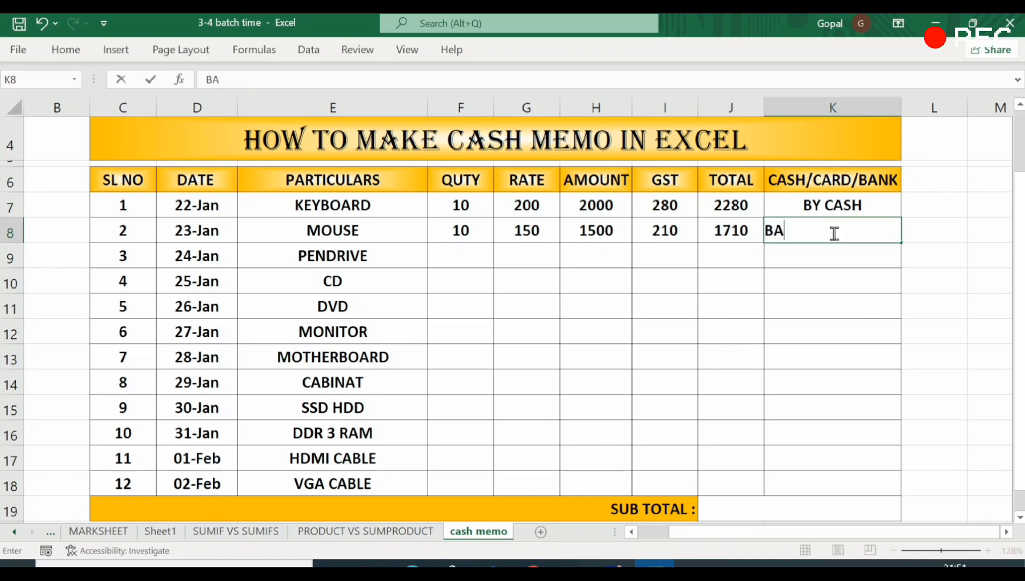
pyautogui.press('BackSpace')
pyautogui.press('BackSpace')
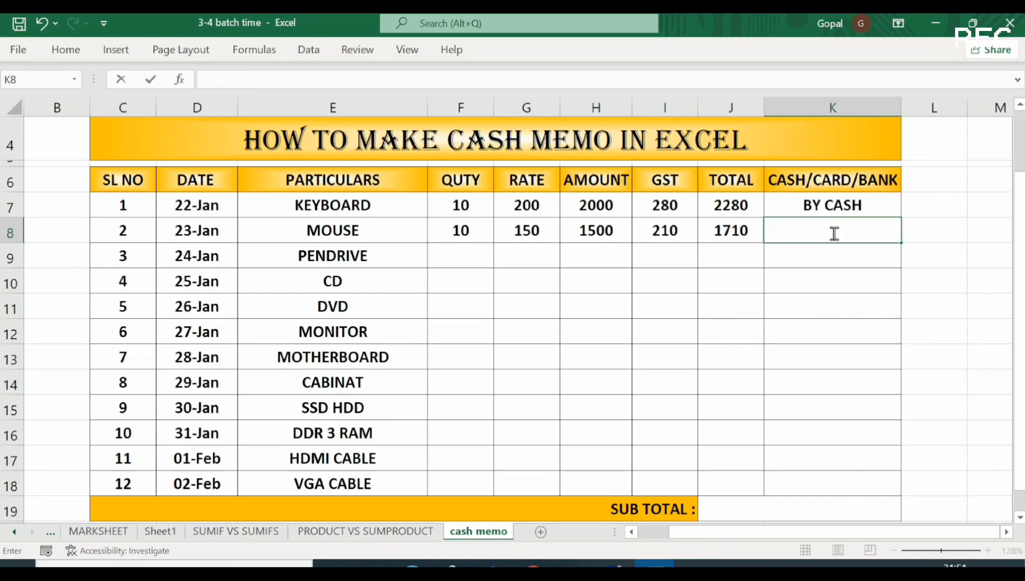
pyautogui.write('BY ')
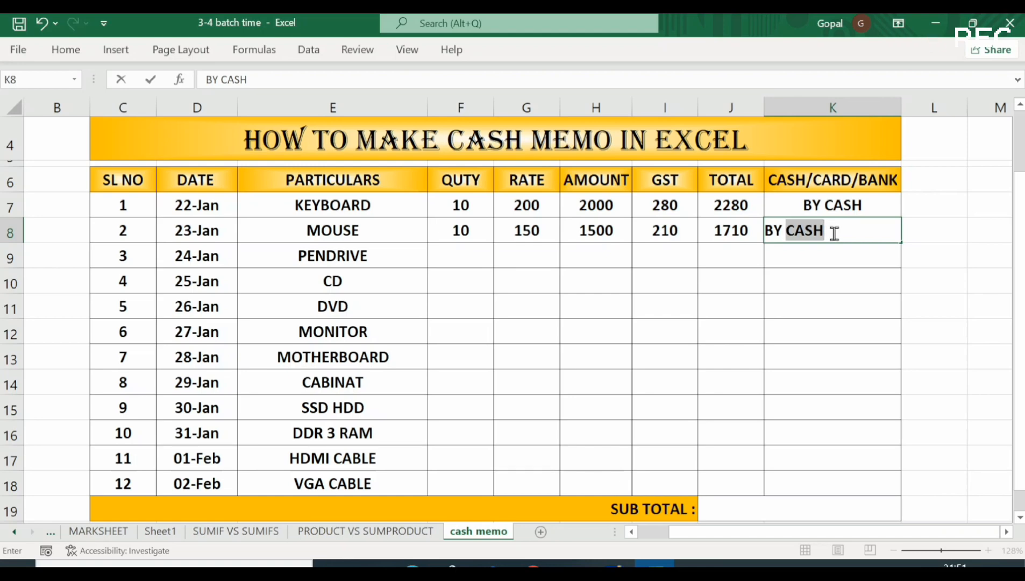
pyautogui.write('BANK')
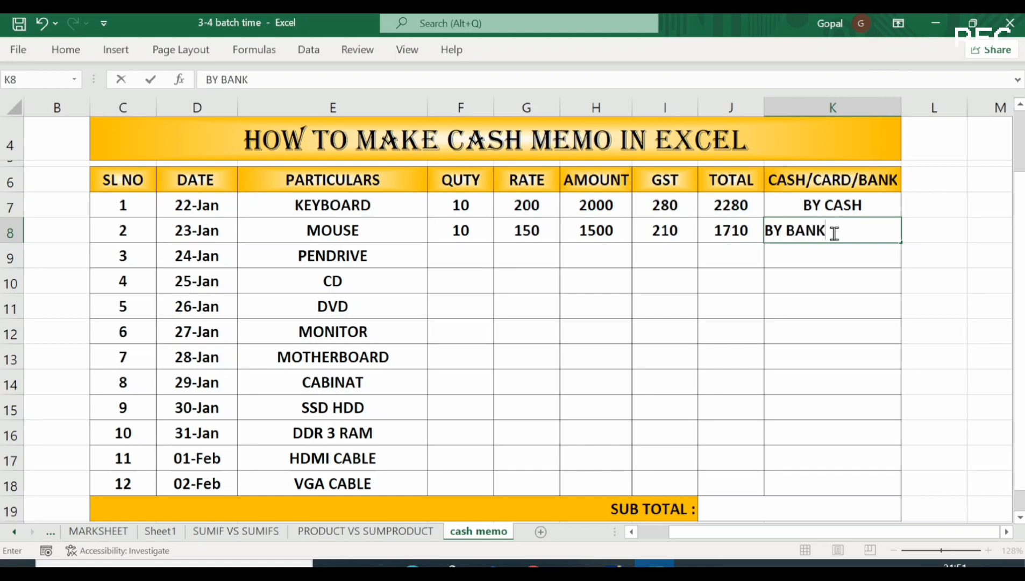
pyautogui.press('Return')
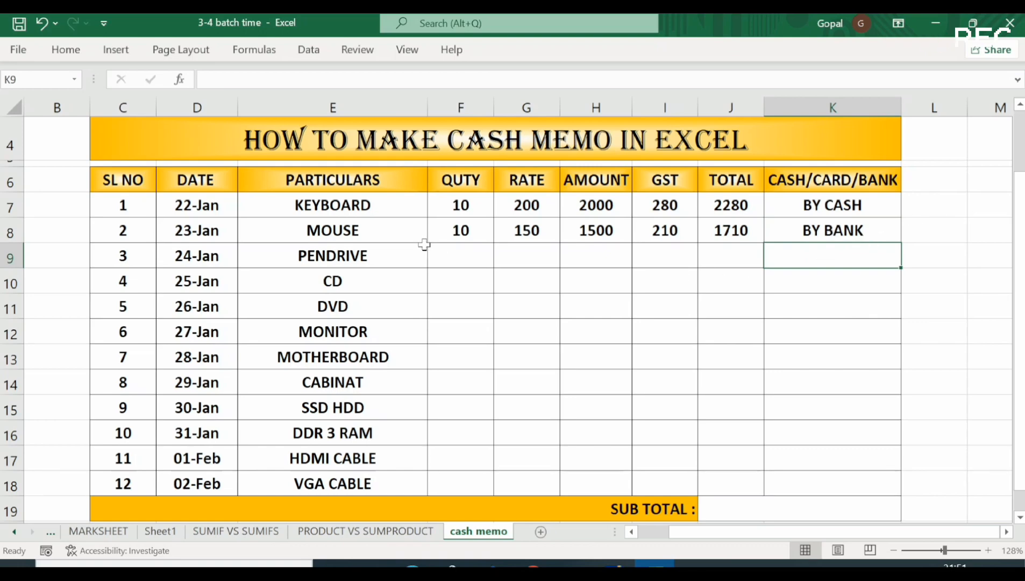
# - Fill the quantity of 10 from the MOUSE row down to the VGA CABLE row
pyautogui.click(455, 253)
pyautogui.click(472, 227)
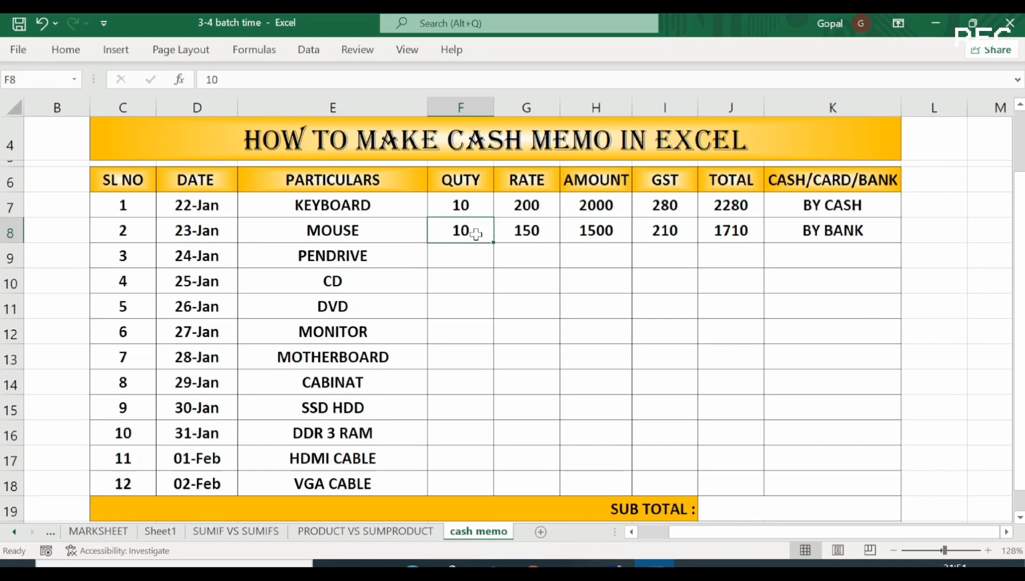
pyautogui.moveTo(492, 243); pyautogui.dragTo(474, 485)
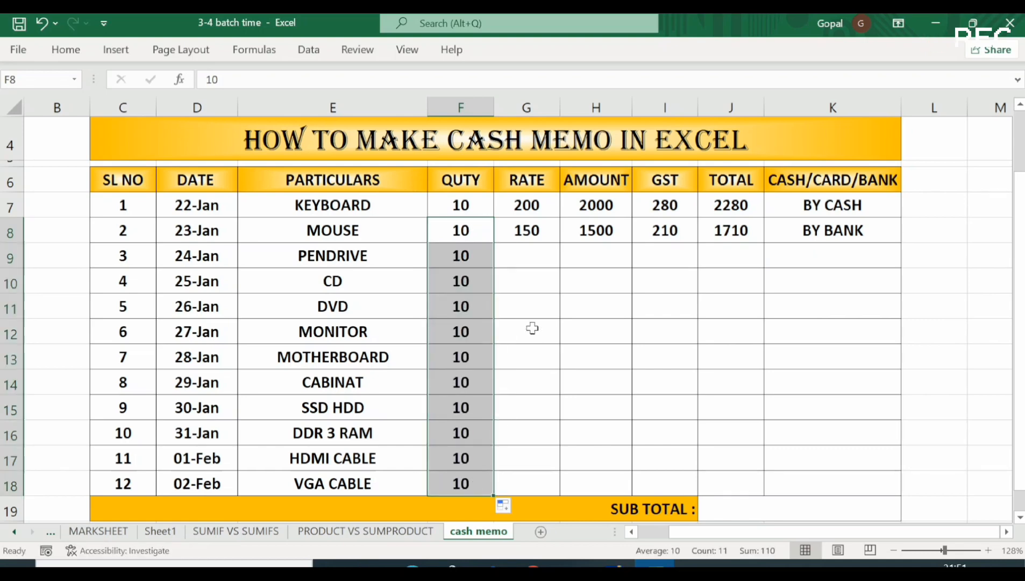
# - Enter rates of 350 for PENDRIVE, 10 for CD and 15 for DVD
pyautogui.click(525, 266)
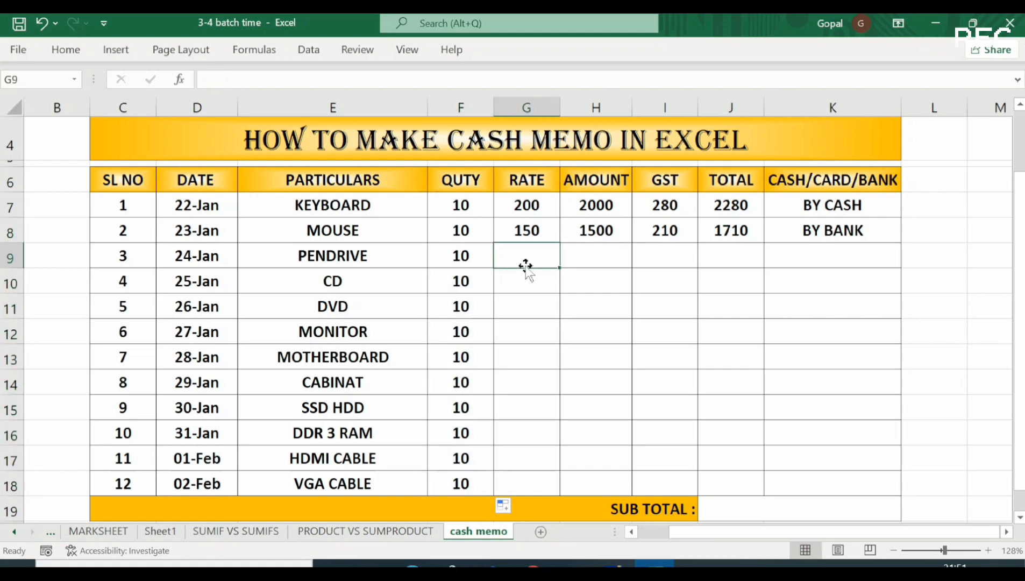
pyautogui.write('3')
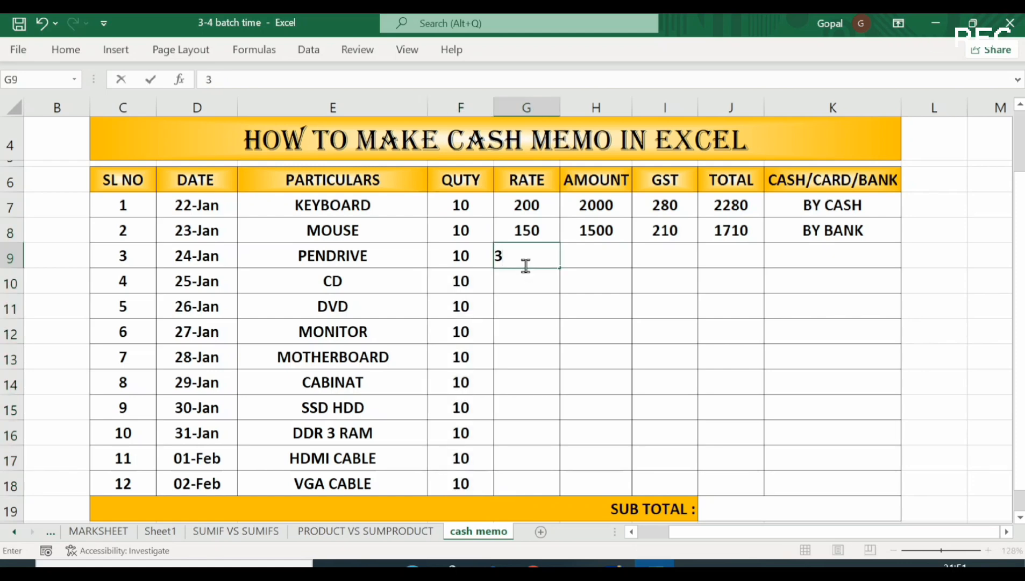
pyautogui.write('50')
pyautogui.press('Return')
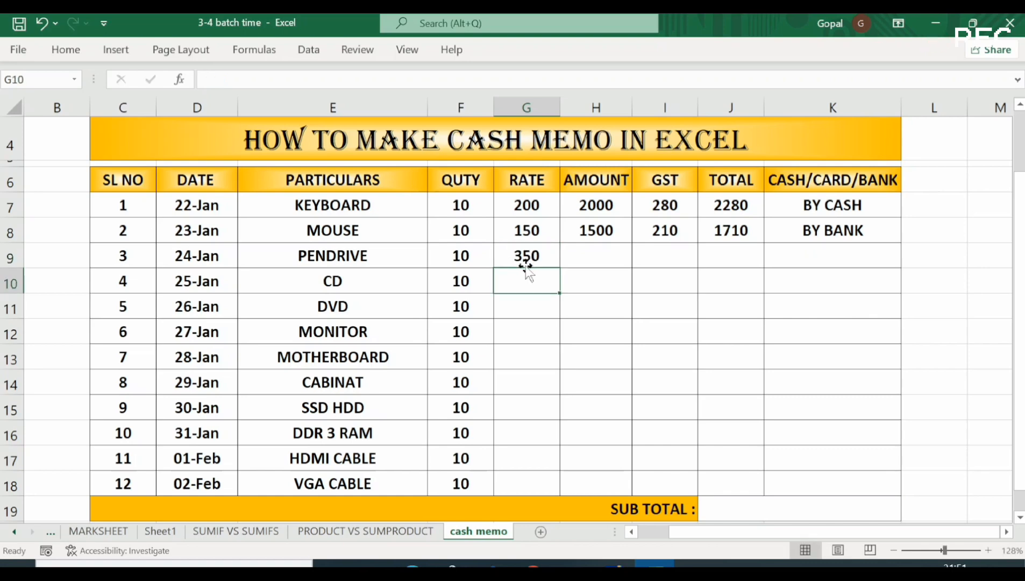
pyautogui.write('10')
pyautogui.press('Return')
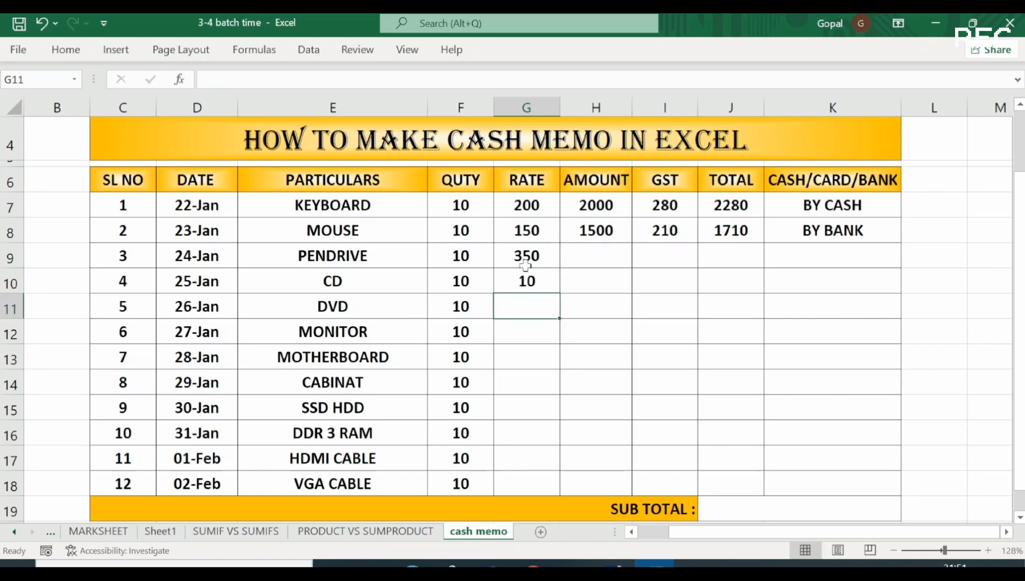
pyautogui.write('15')
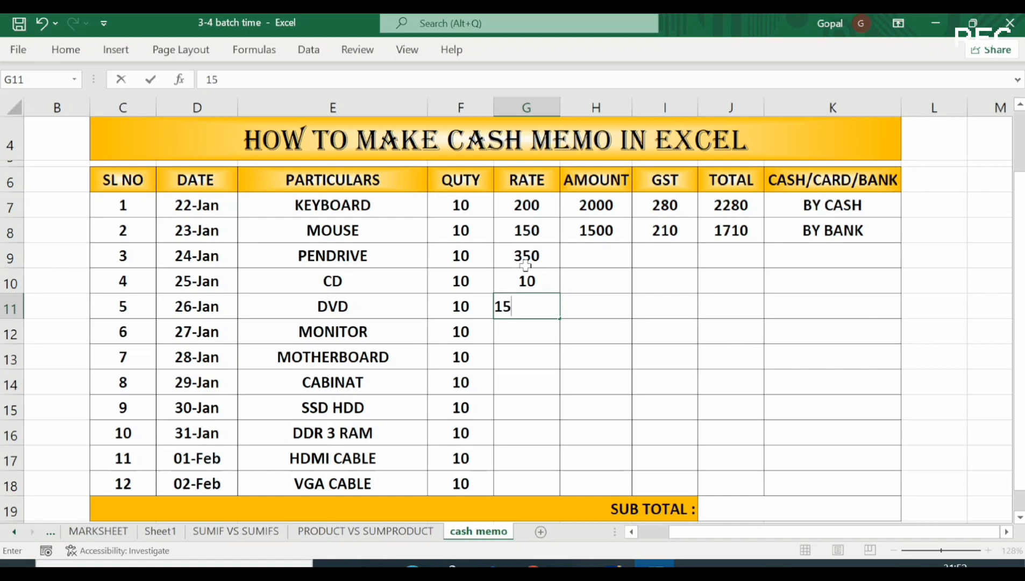
pyautogui.press('Return')
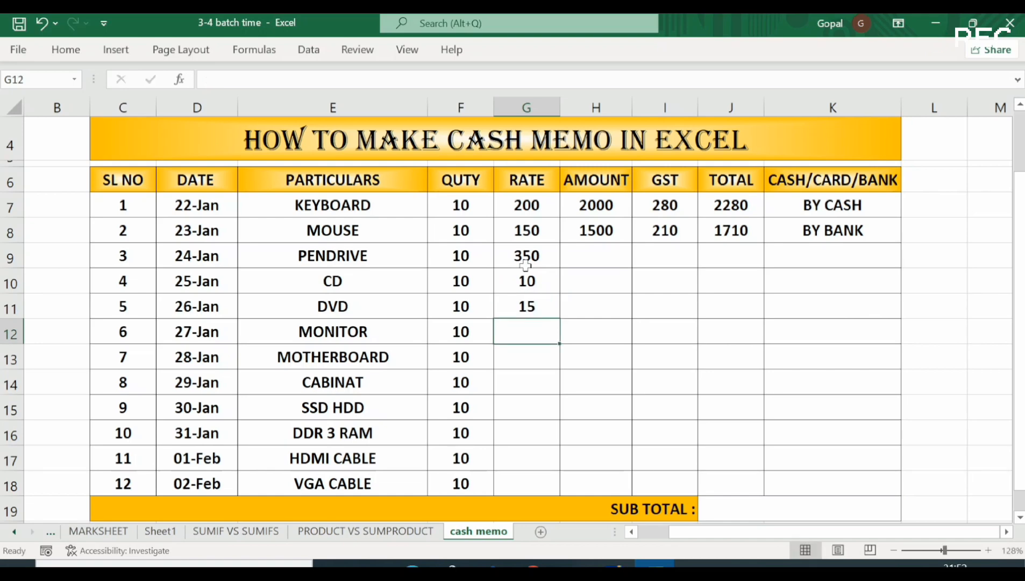
# - Enter rates of 3000 for MONITOR, 2500 for MOTHERBOARD and 1200 for CABINAT
pyautogui.write('3')
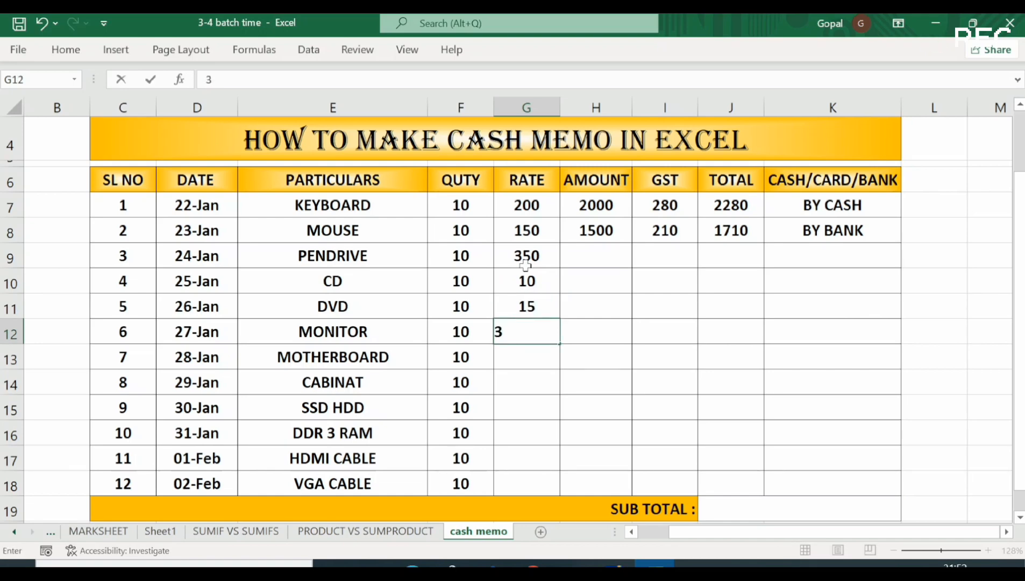
pyautogui.write('000')
pyautogui.press('Return')
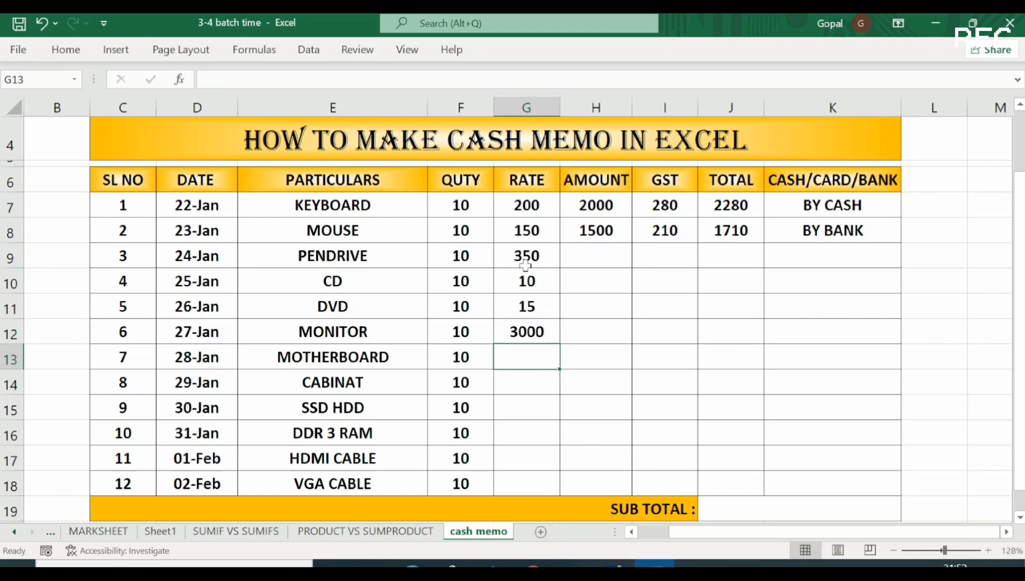
pyautogui.write('2500')
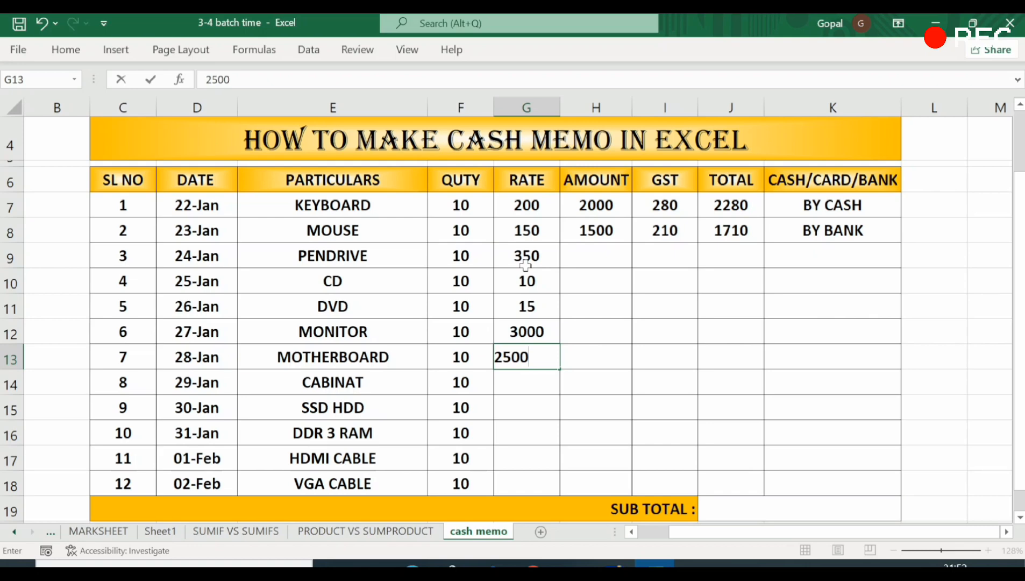
pyautogui.press('Return')
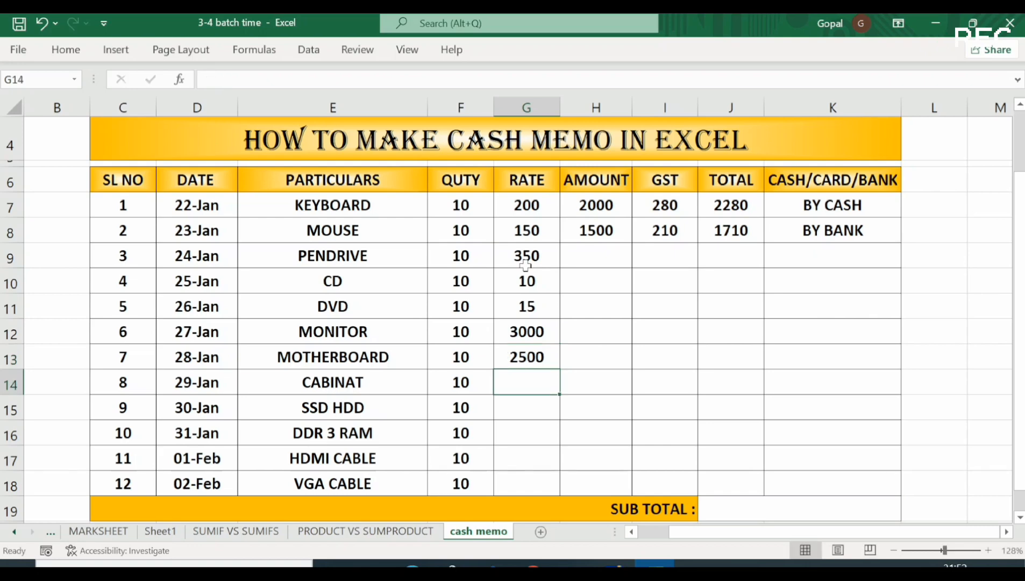
pyautogui.write('1200')
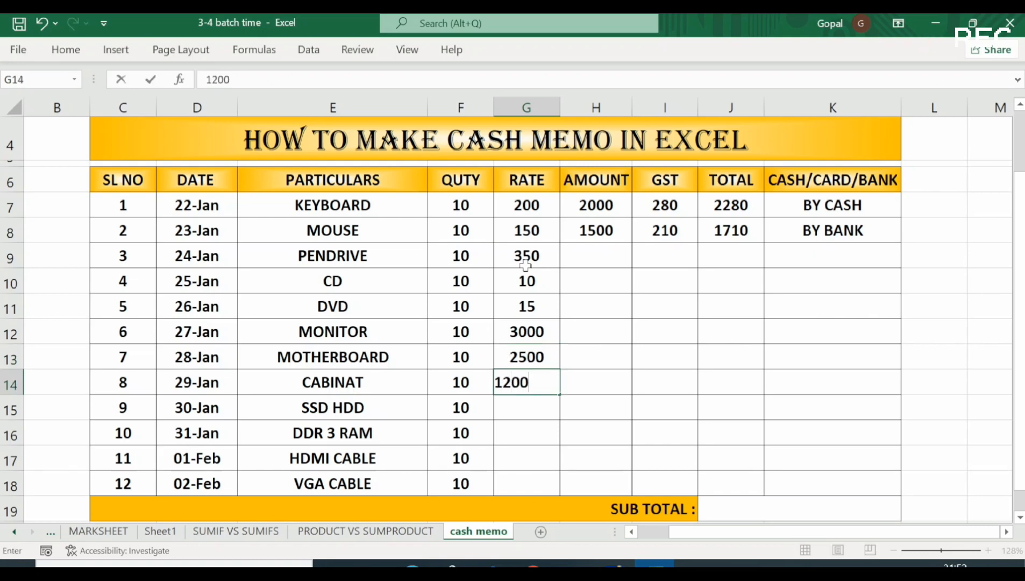
pyautogui.press('Return')
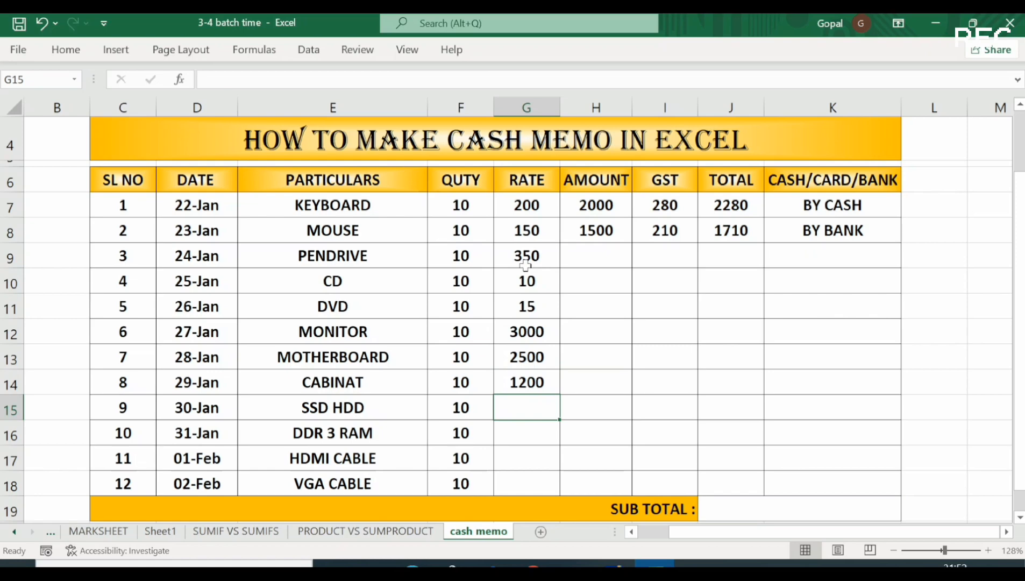
# - Enter rates of 1500 for SSD HDD and 800 for DDR 3 RAM
pyautogui.write('15')
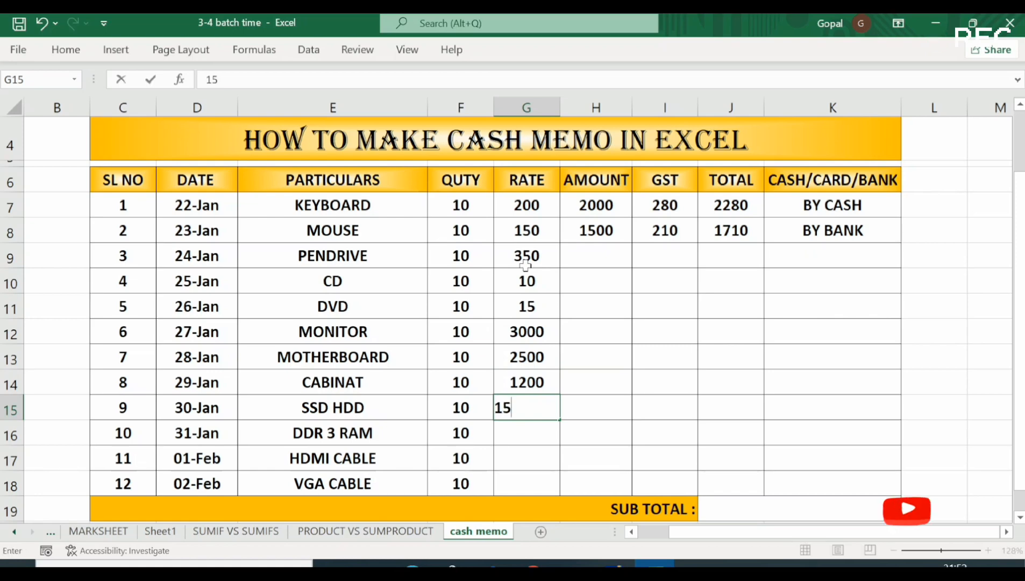
pyautogui.write('00')
pyautogui.press('Return')
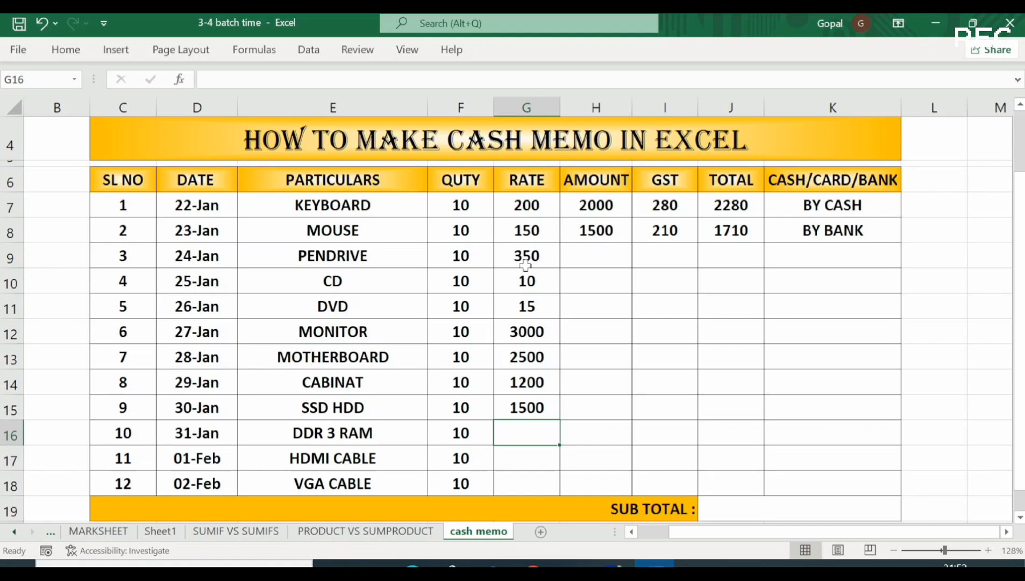
pyautogui.write('800')
pyautogui.press('Return')
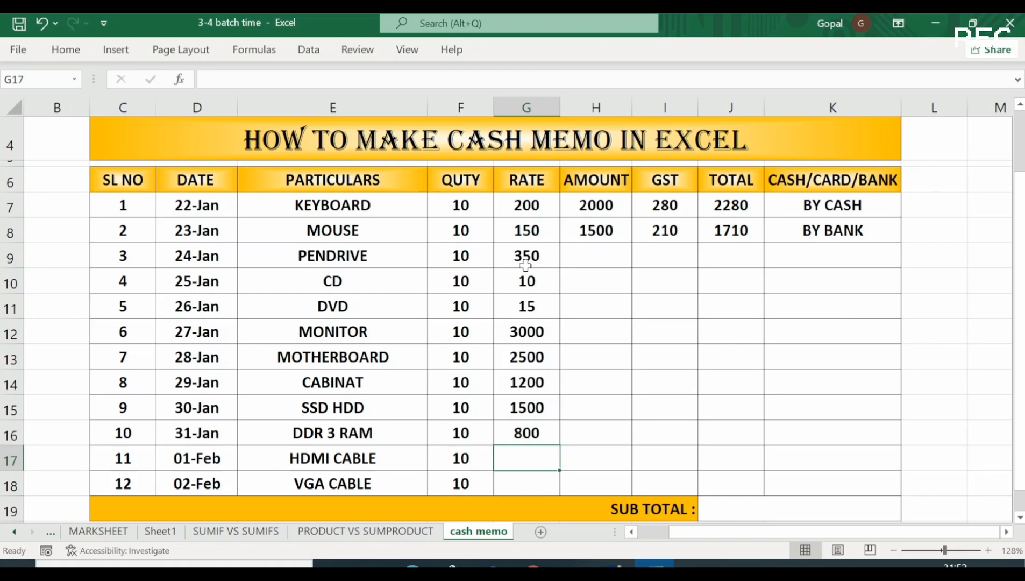
# - Enter rates of 120 for HDMI CABLE and 40 for VGA CABLE
pyautogui.write('80')
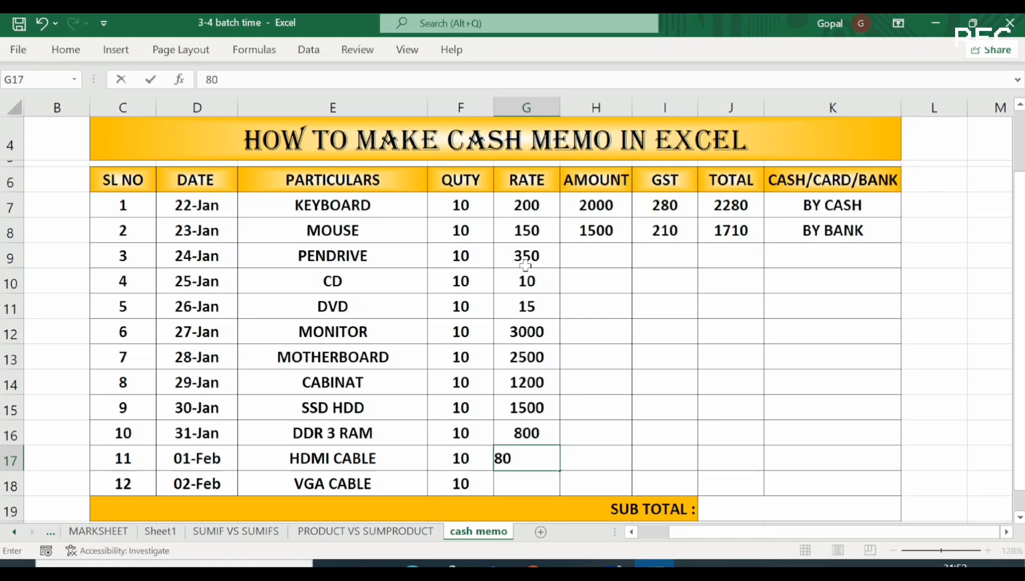
pyautogui.press('BackSpace')
pyautogui.press('BackSpace')
pyautogui.write('12')
pyautogui.press('Return')
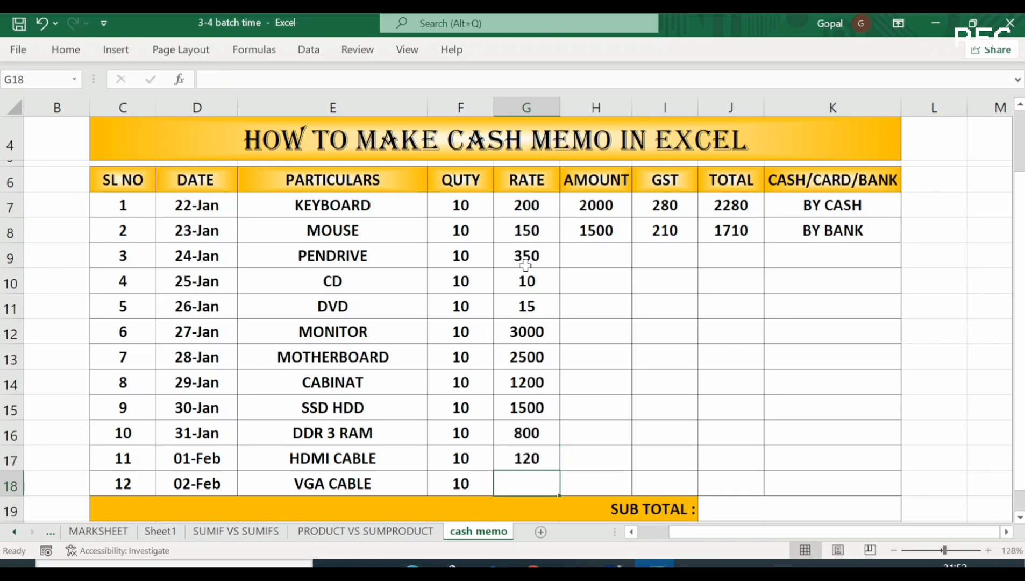
pyautogui.write('40')
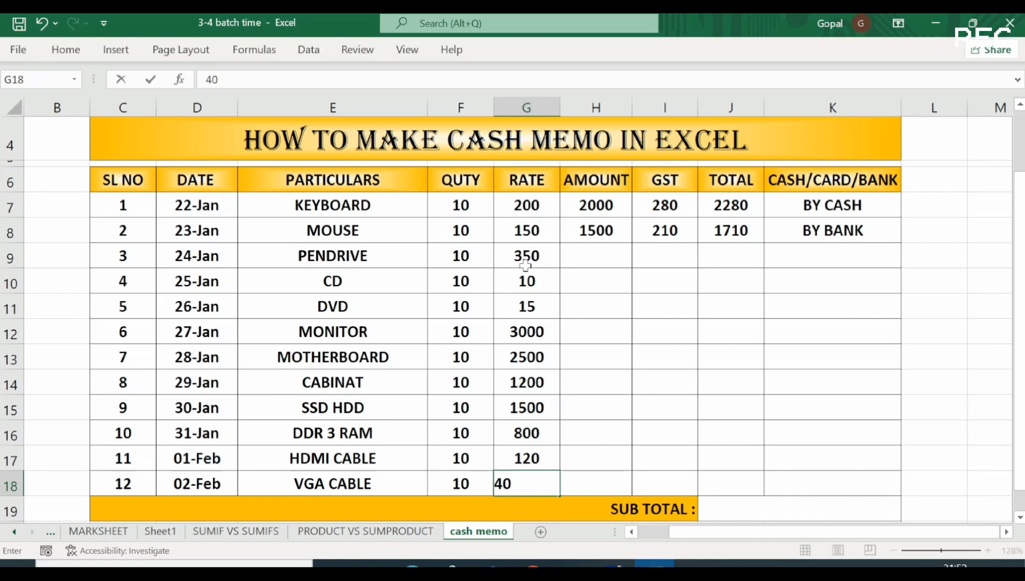
pyautogui.press('Return')
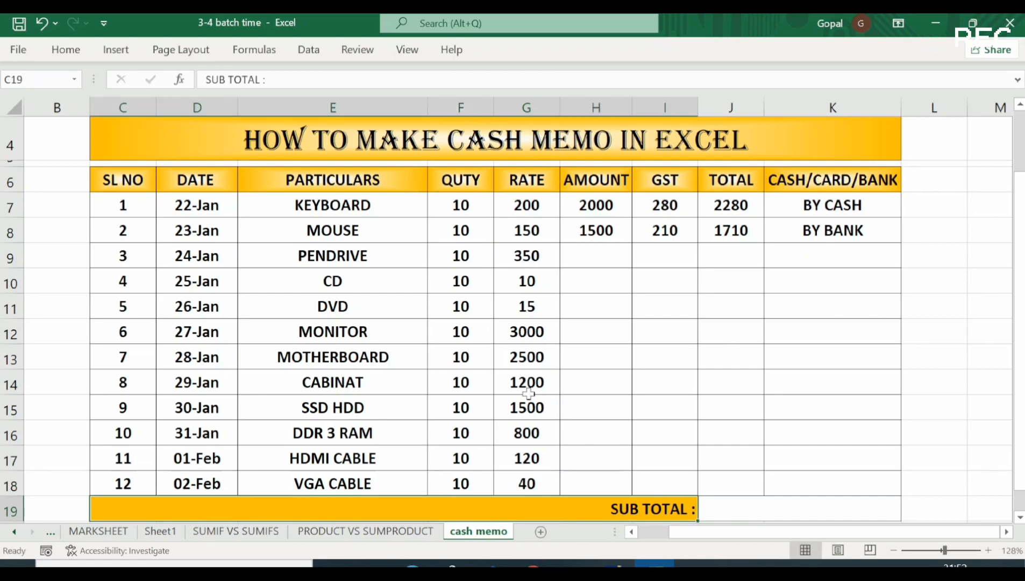
# - Fill the AMOUNT and GST formulas from the MOUSE row down to the VGA CABLE row
pyautogui.click(609, 231)
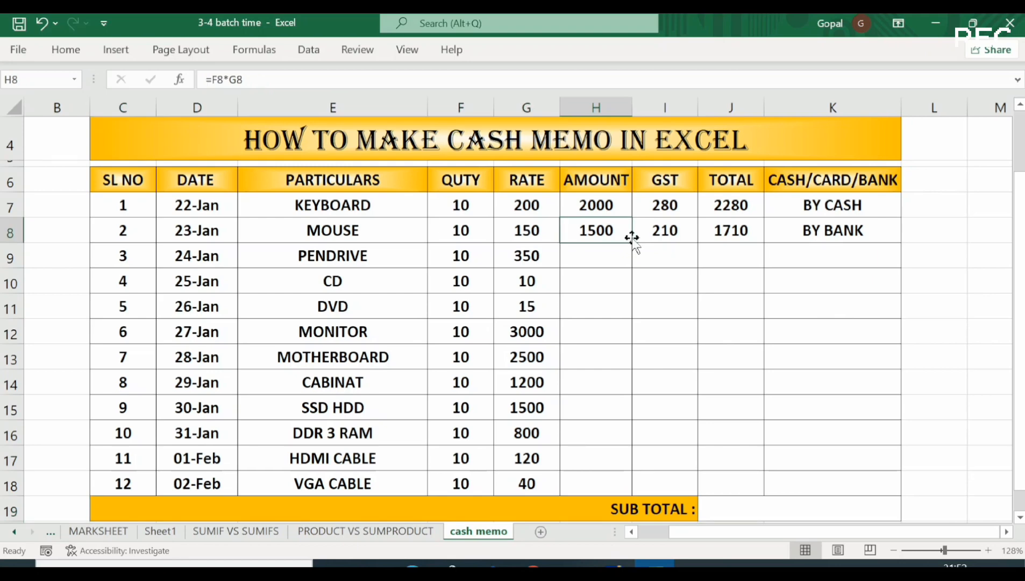
pyautogui.doubleClick(629, 240)
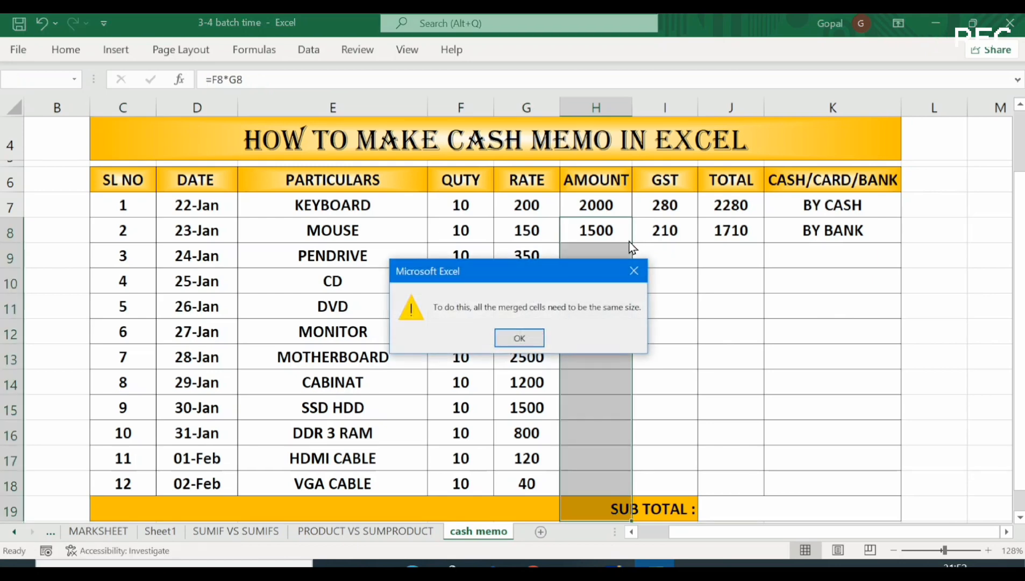
pyautogui.click(519, 337)
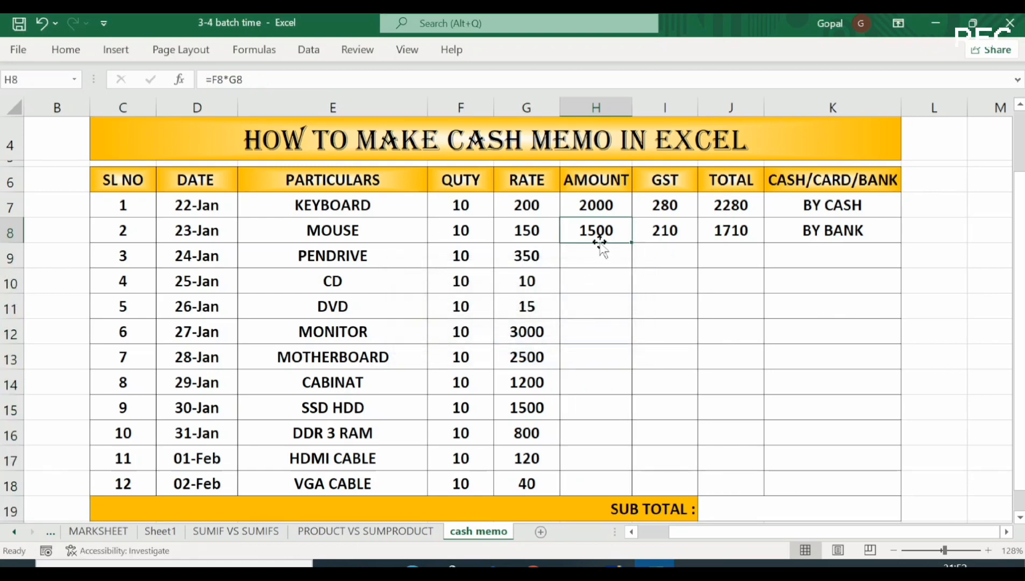
pyautogui.moveTo(629, 241); pyautogui.dragTo(613, 486)
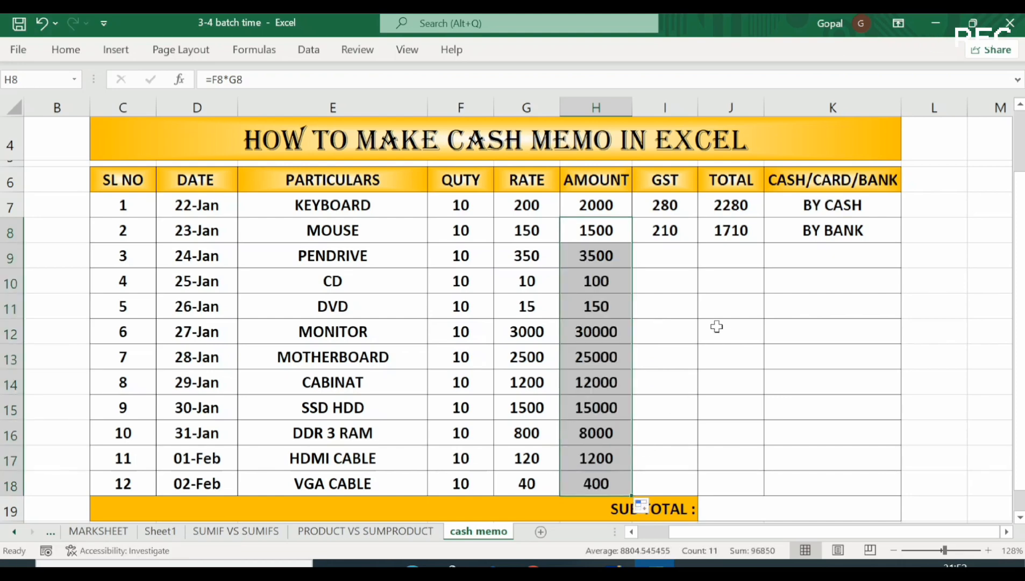
pyautogui.click(677, 234)
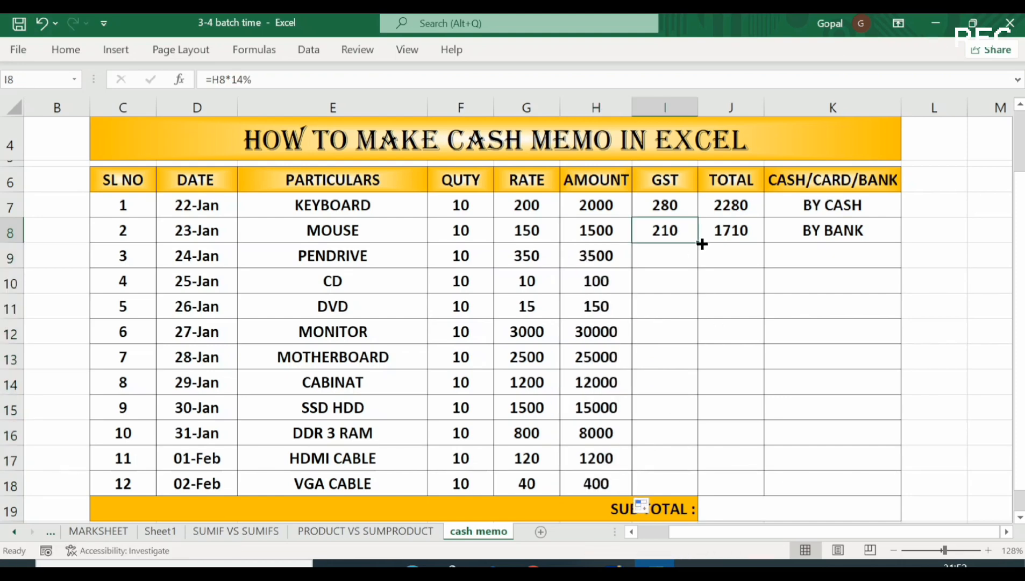
pyautogui.moveTo(697, 243); pyautogui.dragTo(689, 488)
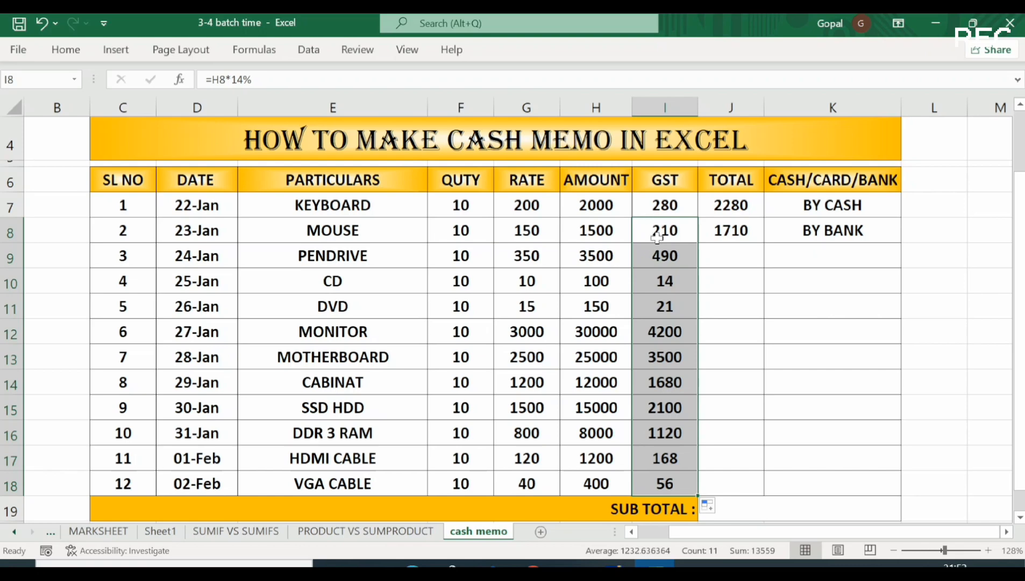
# - Fill the TOTAL formula from the MOUSE row down to the VGA CABLE row
pyautogui.click(738, 232)
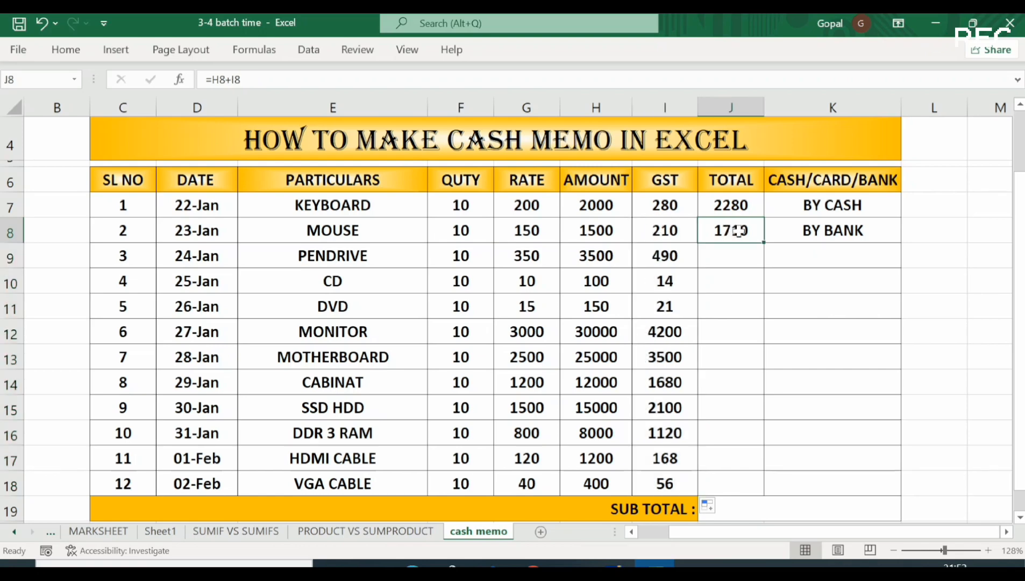
pyautogui.doubleClick(766, 243)
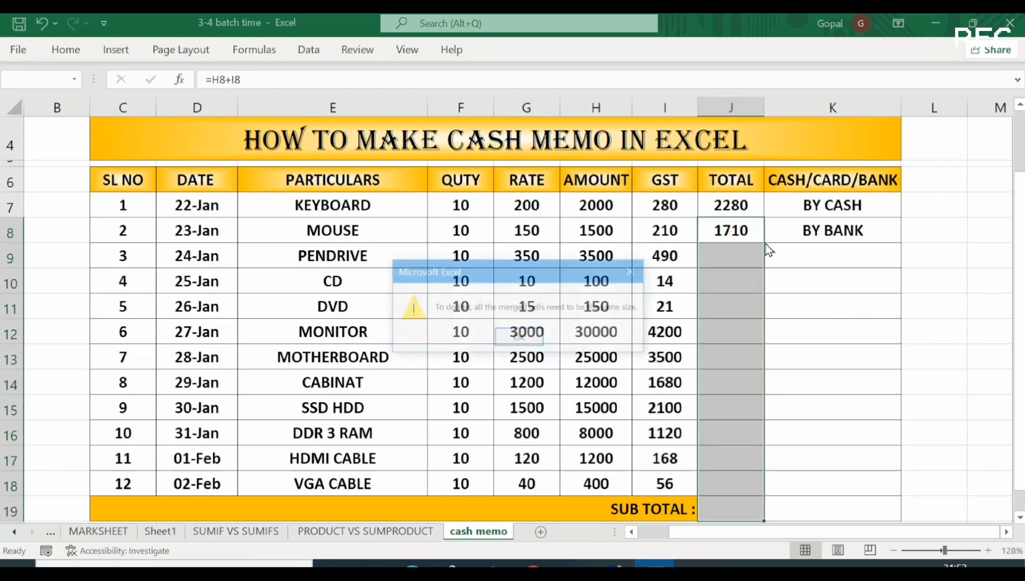
pyautogui.click(520, 337)
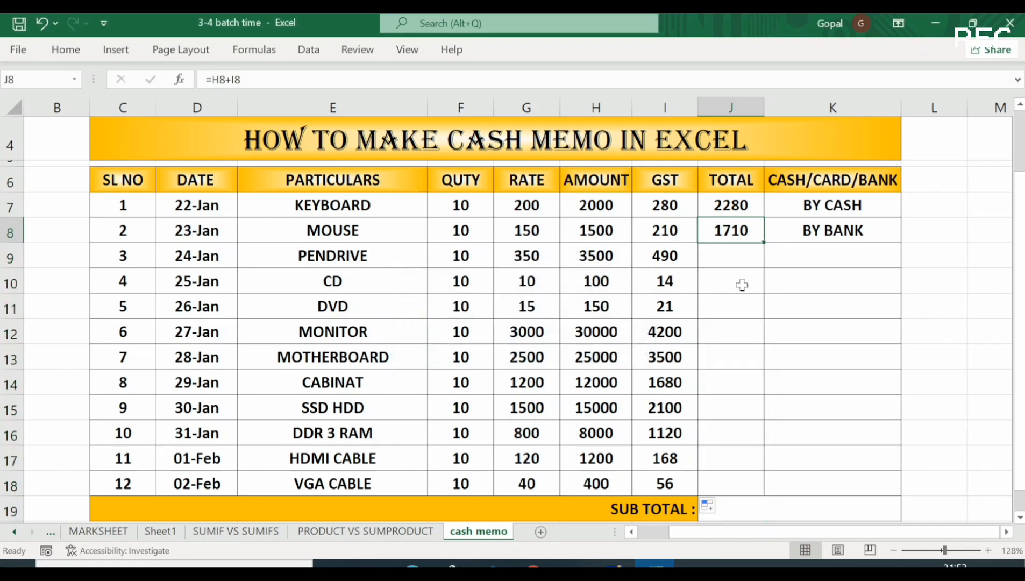
pyautogui.moveTo(763, 243); pyautogui.dragTo(744, 495)
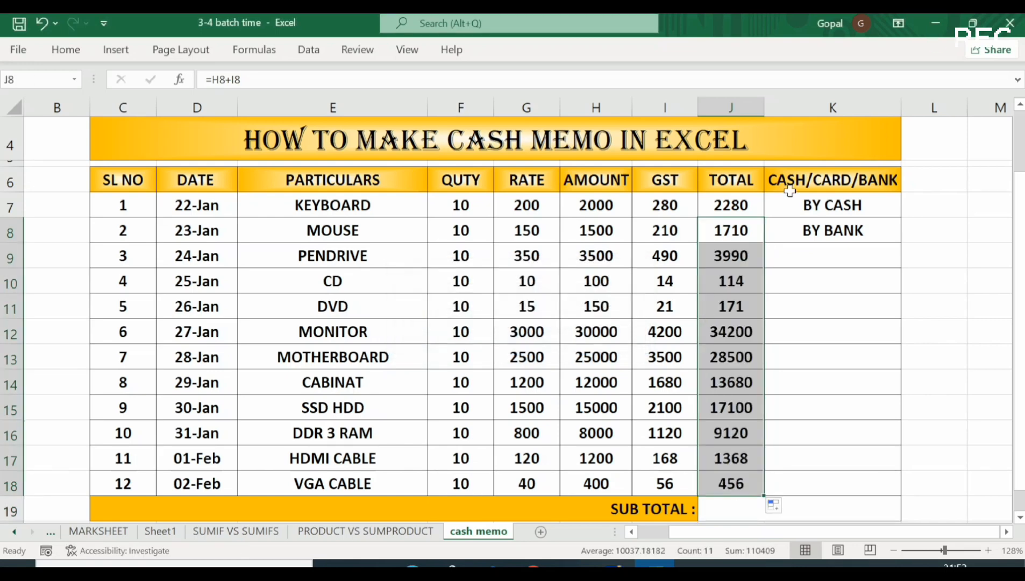
# - Enter BY CARD as PENDRIVE's payment mode and fill the BY CASH, BY BANK, BY CARD pattern down to the VGA CABLE row
pyautogui.click(823, 252)
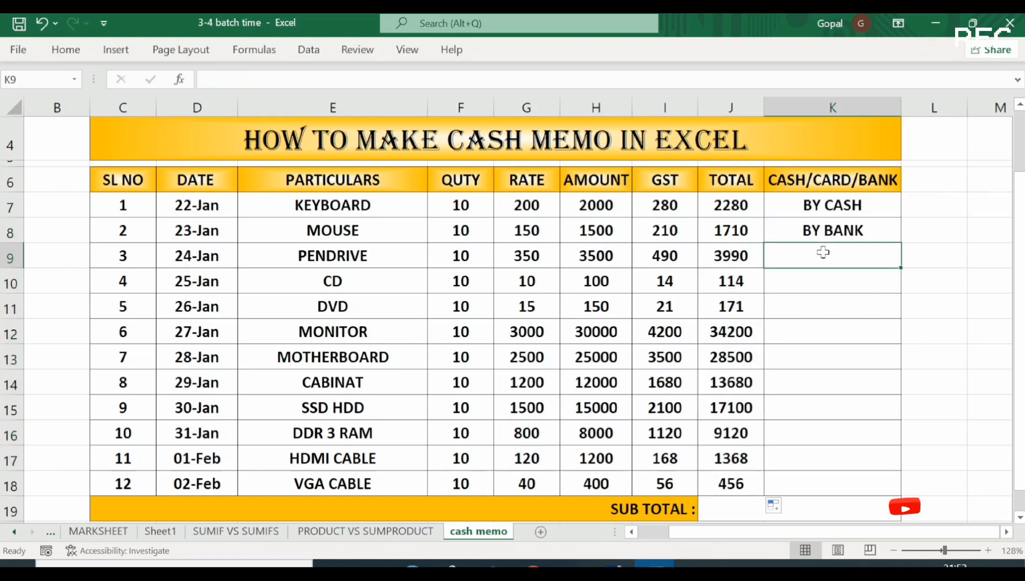
pyautogui.write('C')
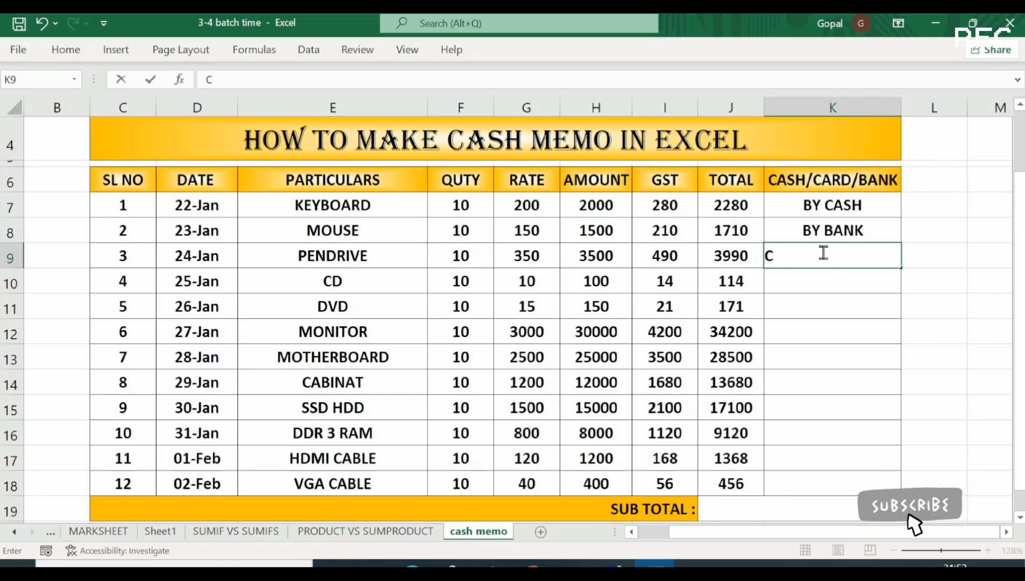
pyautogui.press('BackSpace')
pyautogui.write('BY')
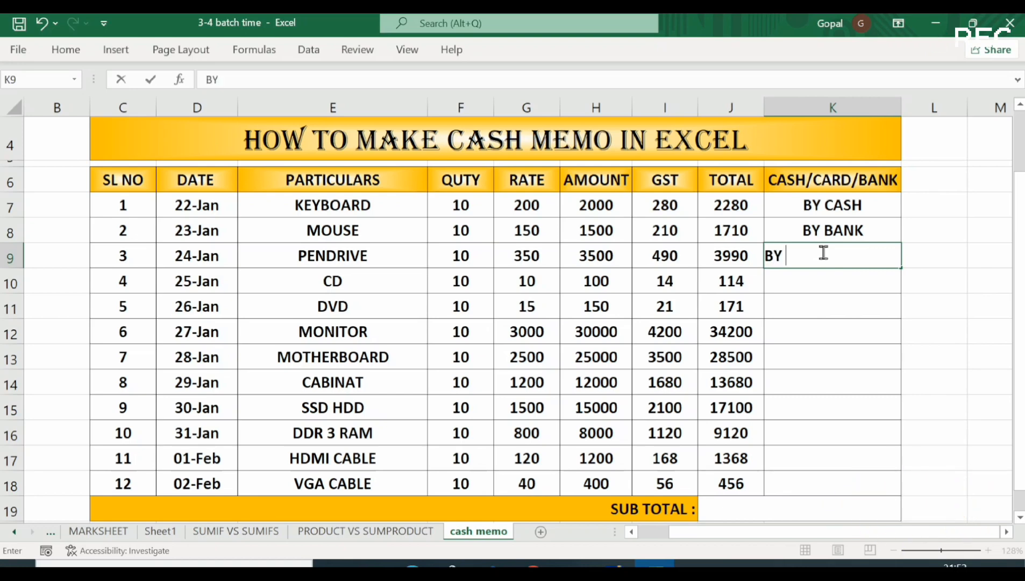
pyautogui.write(' CARD')
pyautogui.press('Return')
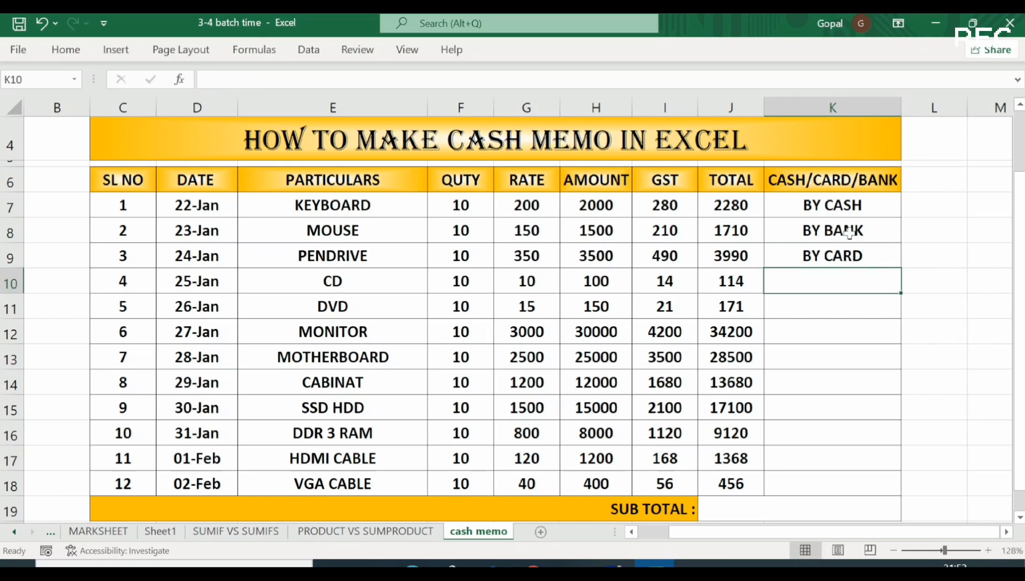
pyautogui.moveTo(859, 199); pyautogui.dragTo(862, 487)
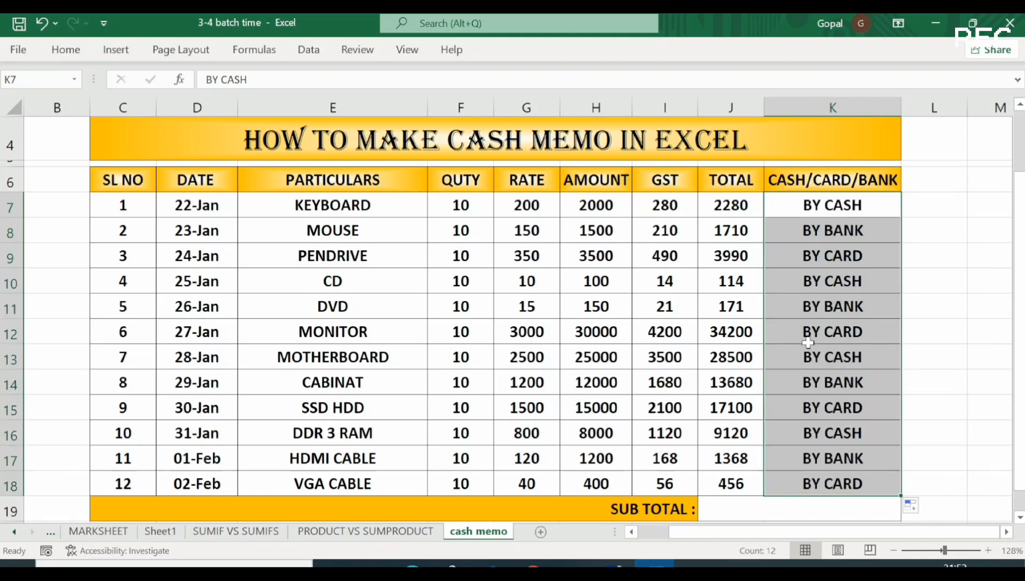
# - Enter the formula =SUM(J7:J18) in the merged cell beside SUB TOTAL
pyautogui.click(724, 509)
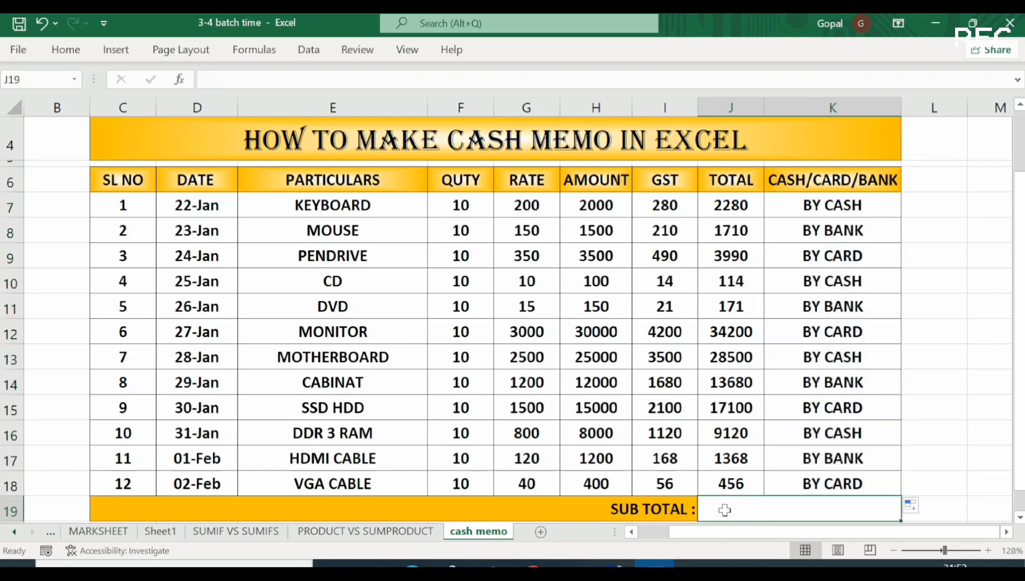
pyautogui.write('=')
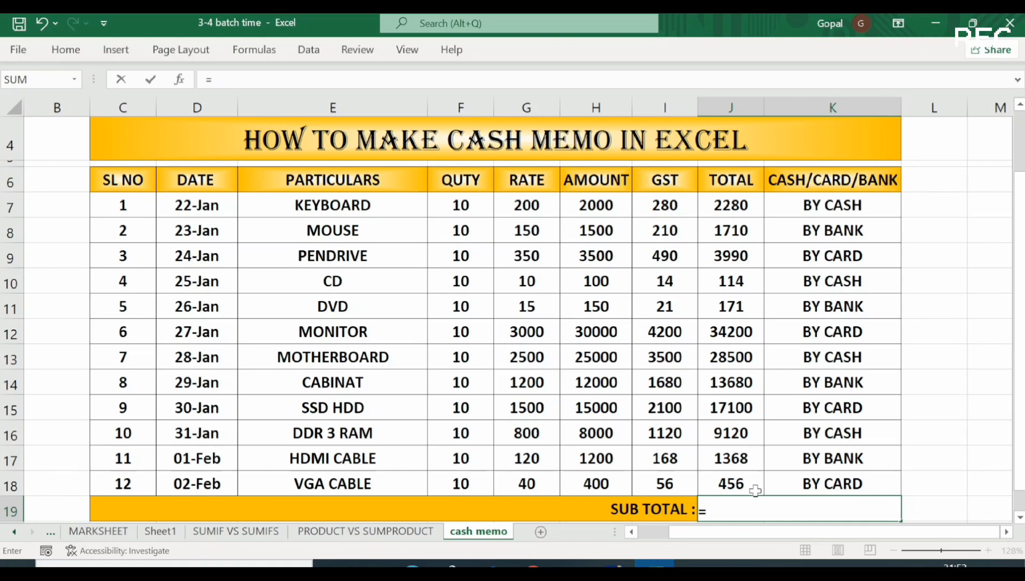
pyautogui.write('S')
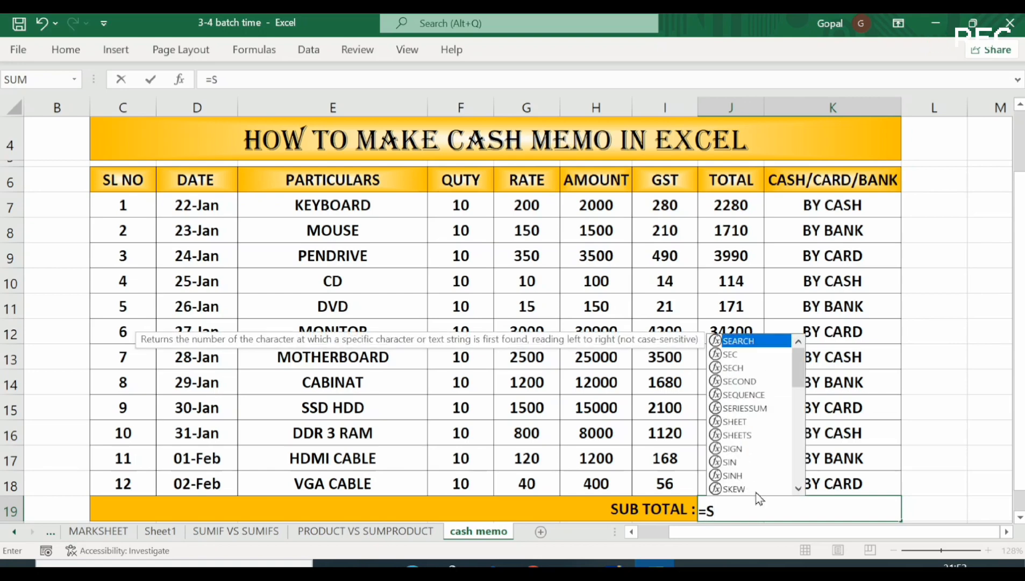
pyautogui.write('UM')
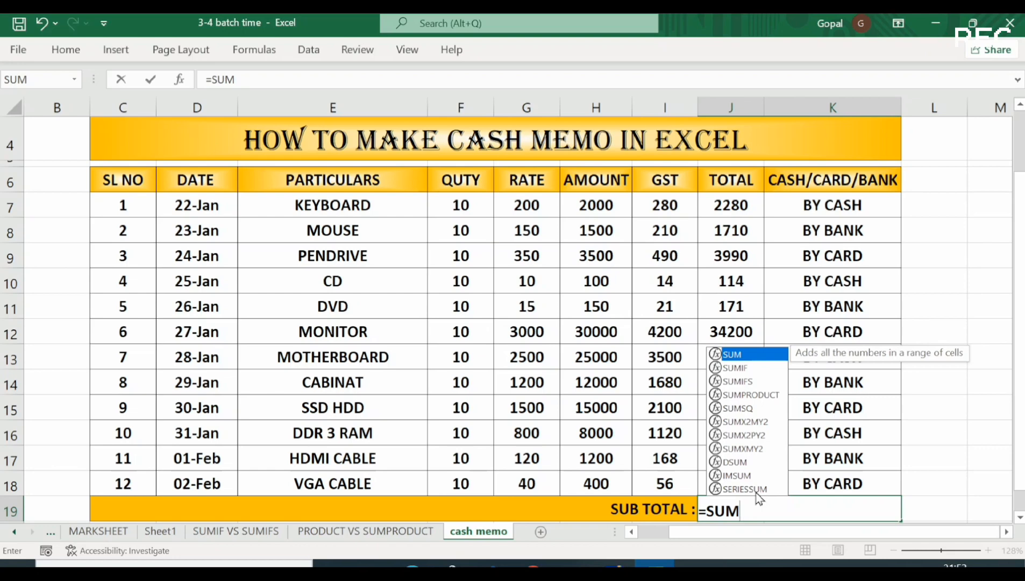
pyautogui.write('(')
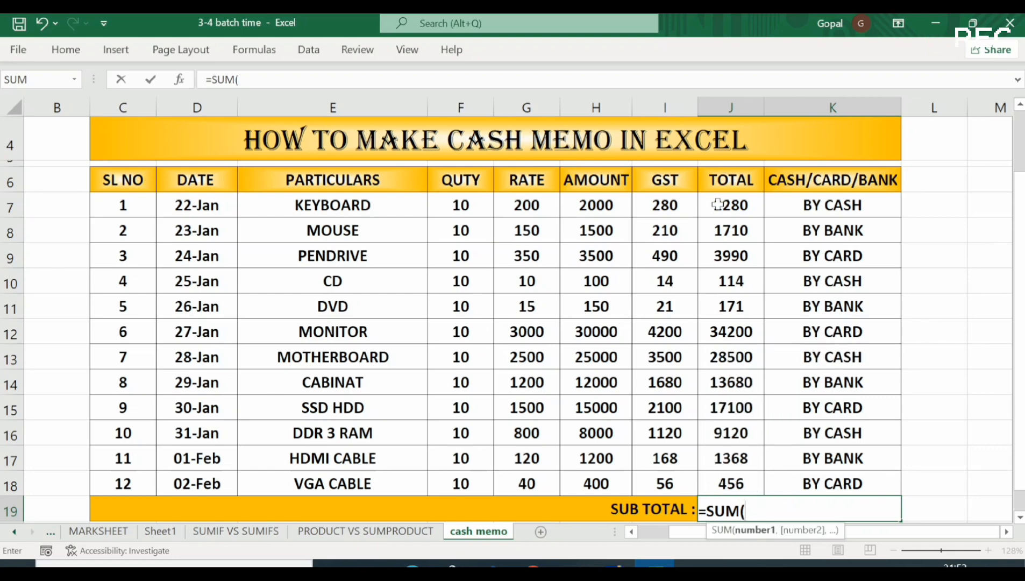
pyautogui.moveTo(718, 204); pyautogui.dragTo(715, 476)
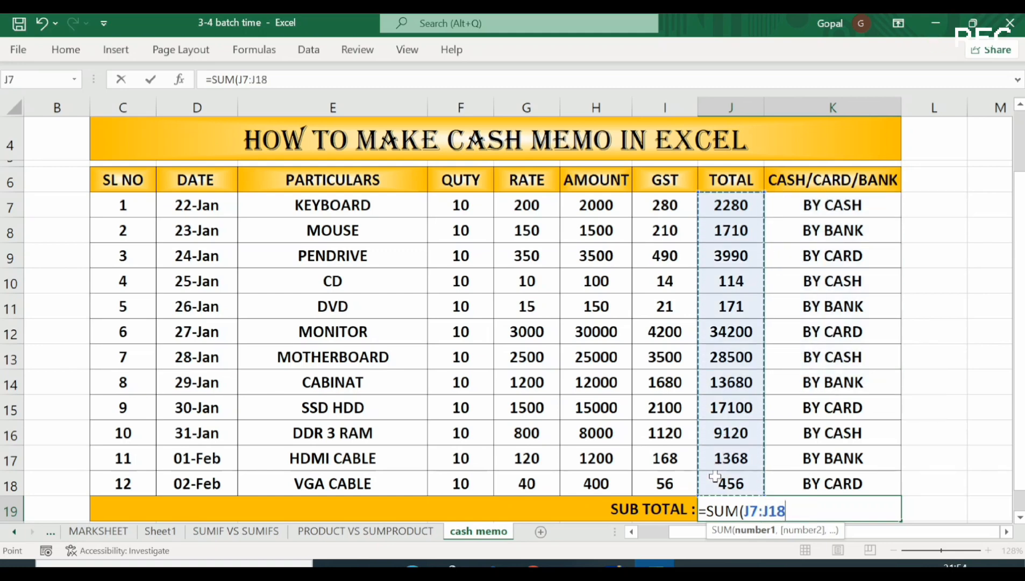
pyautogui.write(')')
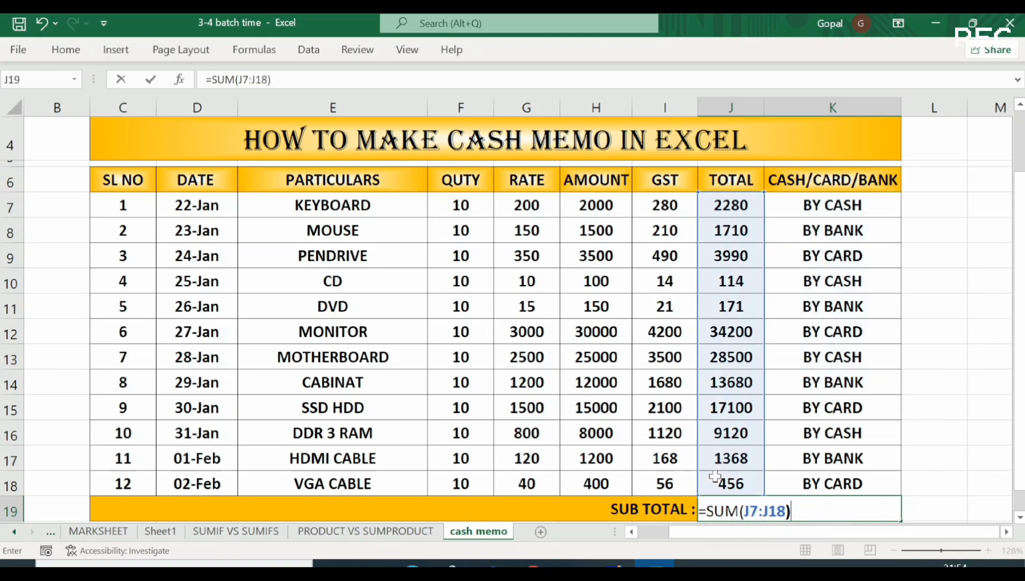
pyautogui.press('Return')
# - Middle-align the subtotal value vertically in its merged cell
pyautogui.click(801, 463)
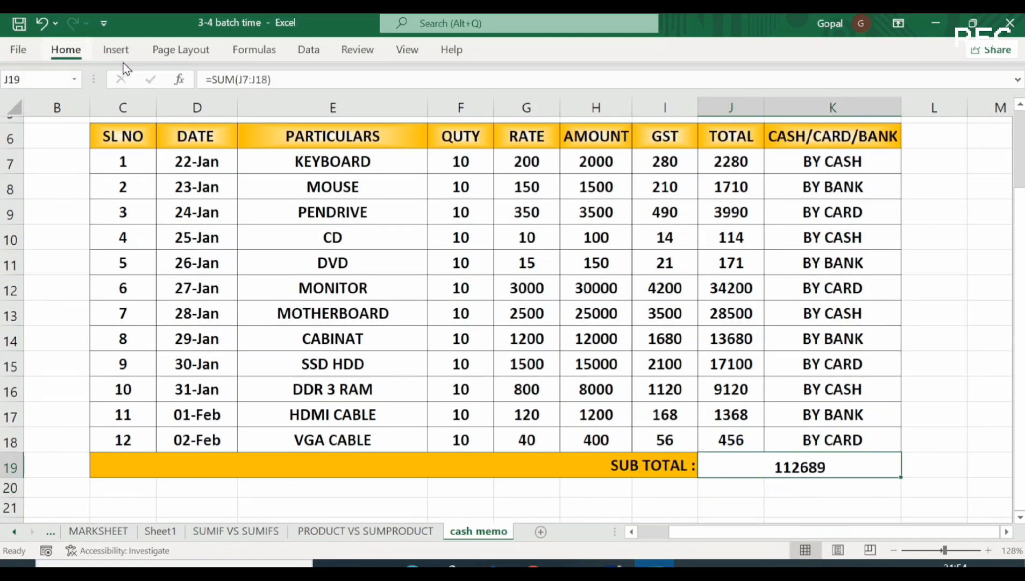
pyautogui.click(66, 49)
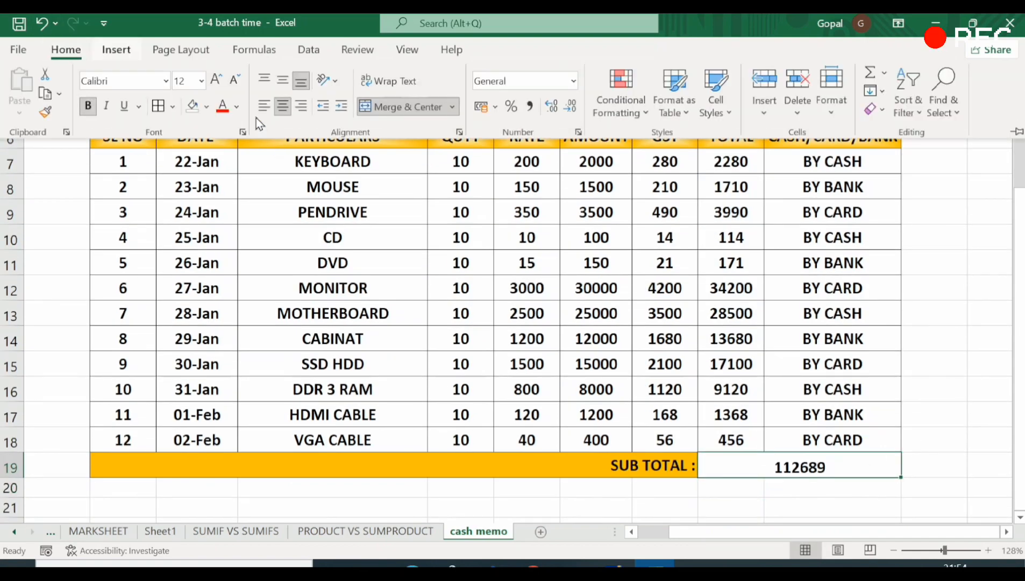
pyautogui.click(285, 80)
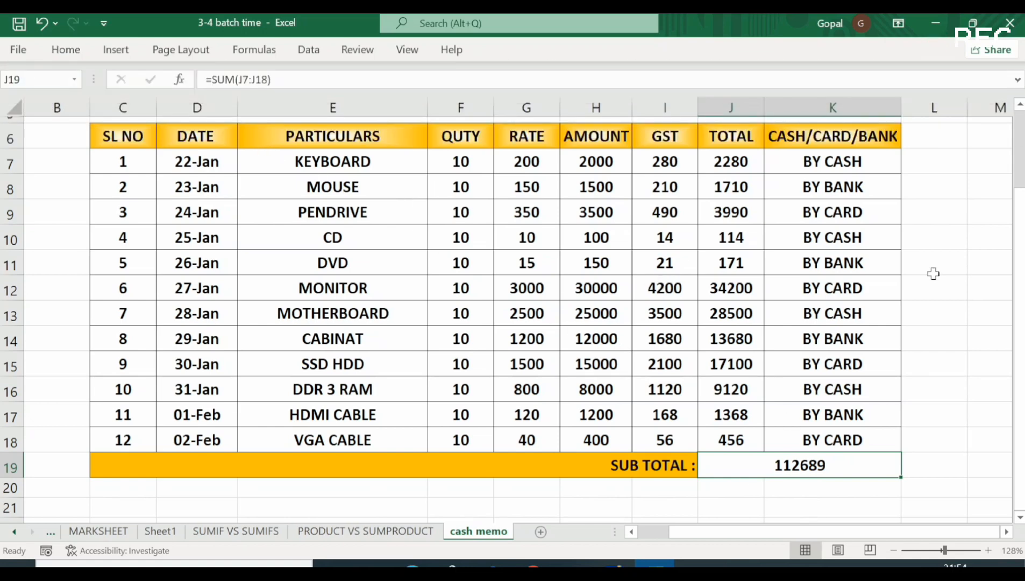
pyautogui.click(1020, 104)
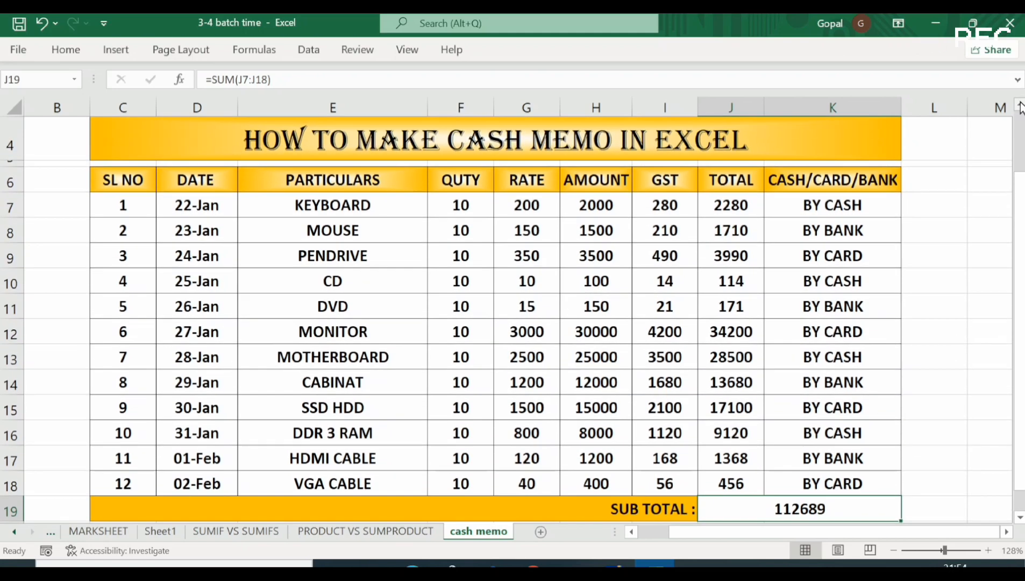